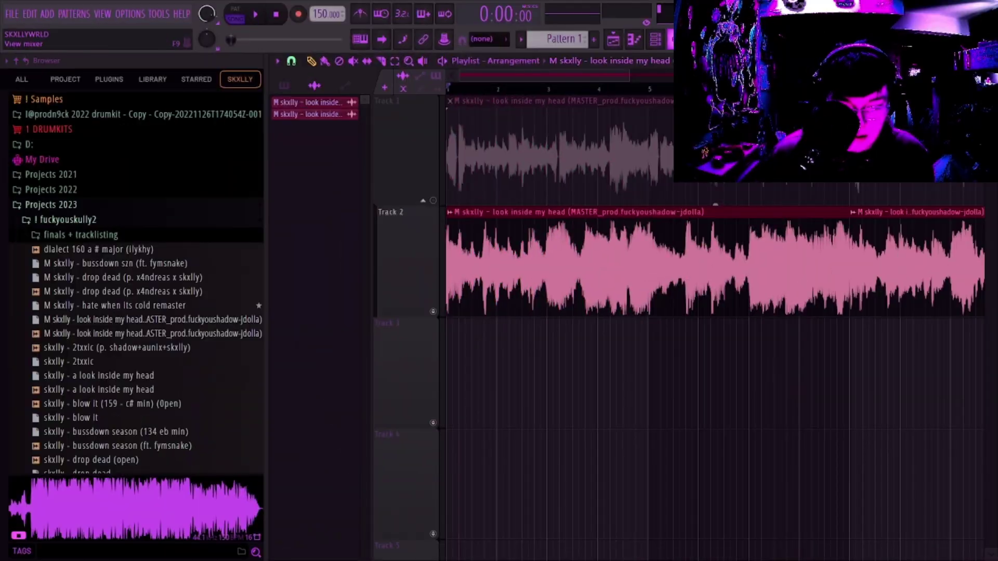
- Check the Mixer, then return to the Playlist and play the vocal sample arrangement
{"action": "key", "text": "F9"}
{"action": "key", "text": "F5"}
{"action": "key", "text": "space"}
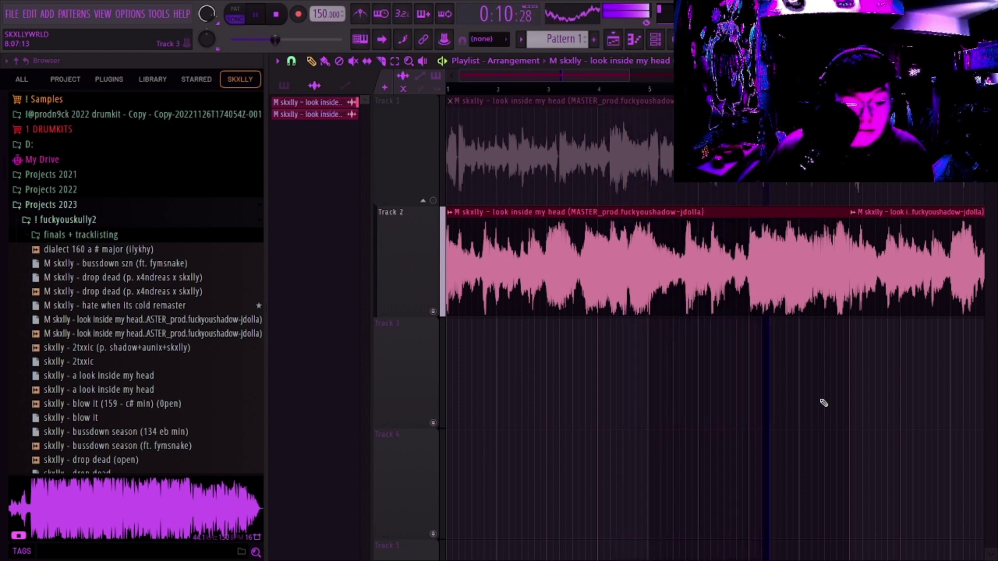
{"action": "scroll", "coordinate": [824, 402], "scroll_direction": "down", "scroll_amount": 3}
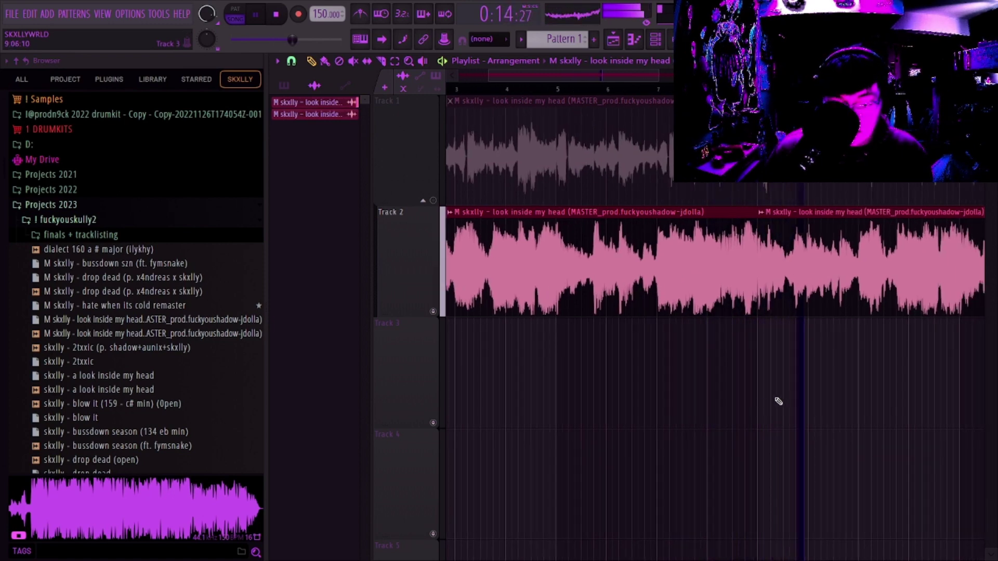
{"action": "scroll", "coordinate": [778, 401], "scroll_direction": "down", "scroll_amount": 3}
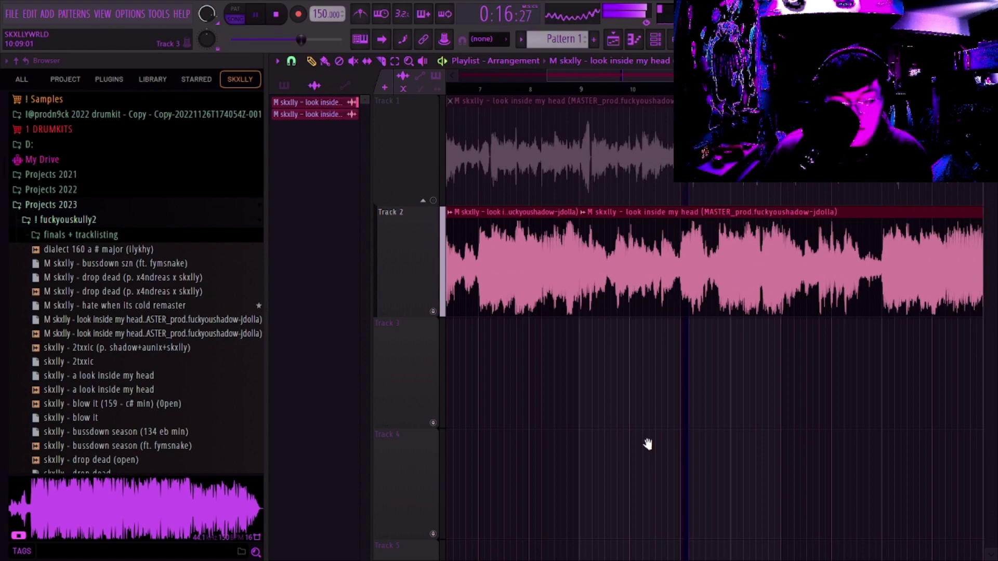
{"action": "scroll", "coordinate": [647, 445], "scroll_direction": "down", "scroll_amount": 2}
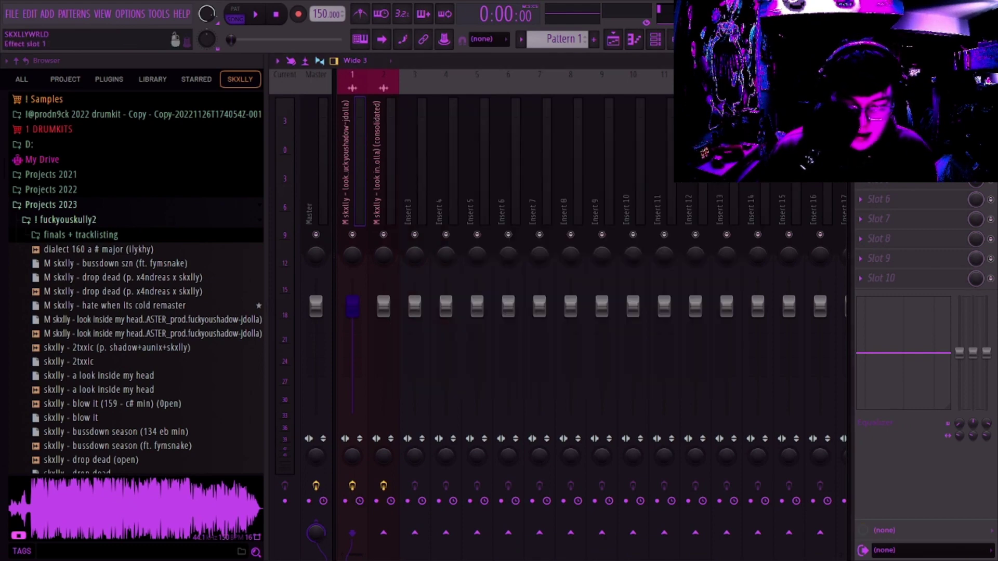
- Open the Effectrix glitch sequencer on insert 1 and reposition its window
{"action": "left_click", "coordinate": [881, 101]}
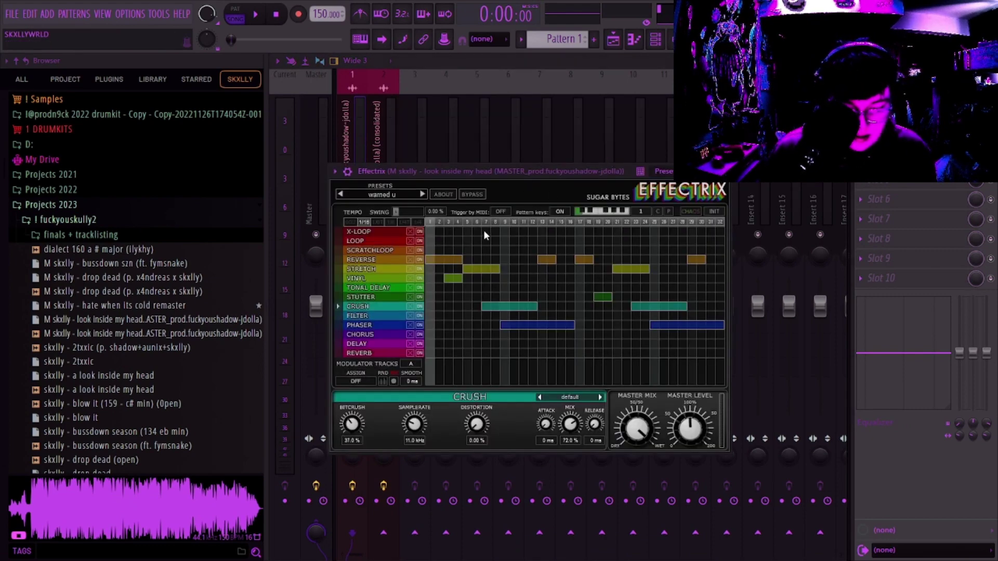
{"action": "left_click_drag", "start_coordinate": [560, 175], "coordinate": [589, 161]}
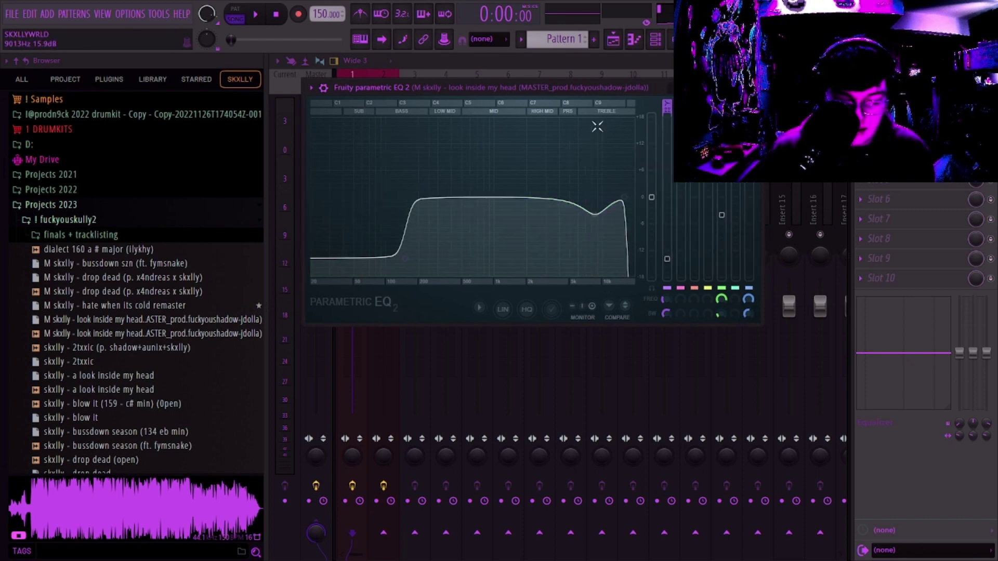
- During playback, peak the upper EQ band, then box-select and clear ShaperBox Time Jump points
{"action": "key", "text": "space"}
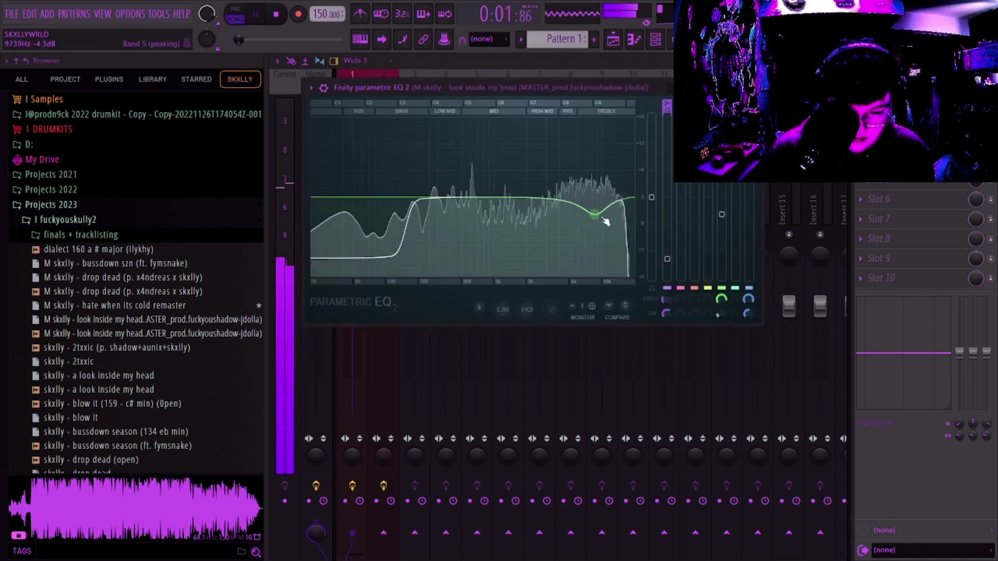
{"action": "mouse_move", "coordinate": [601, 210]}
{"action": "left_mouse_down"}
{"action": "mouse_move", "coordinate": [594, 184]}
{"action": "mouse_move", "coordinate": [590, 221]}
{"action": "left_mouse_up"}
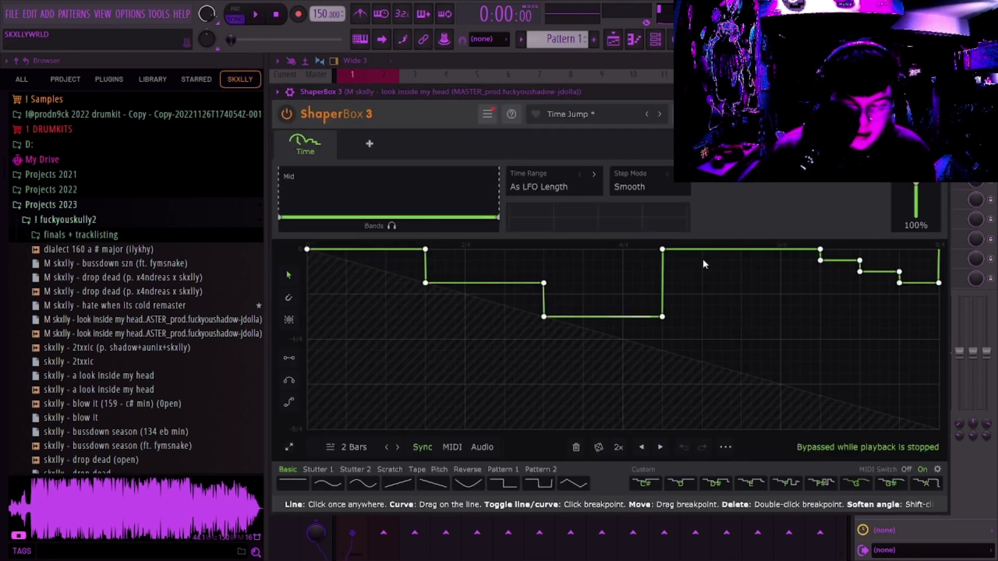
{"action": "mouse_move", "coordinate": [421, 248]}
{"action": "left_mouse_down"}
{"action": "mouse_move", "coordinate": [668, 345]}
{"action": "mouse_move", "coordinate": [259, 223]}
{"action": "left_mouse_up"}
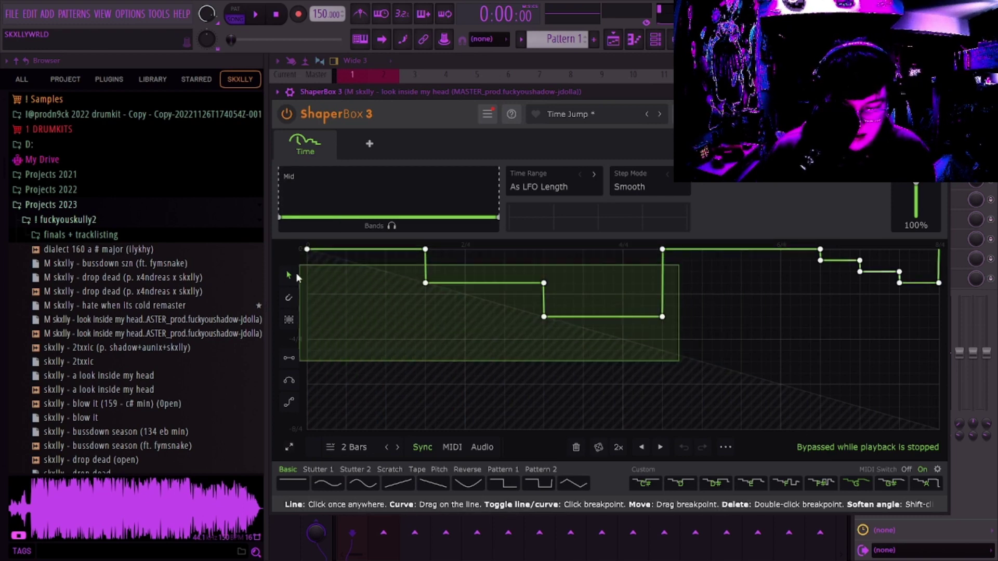
{"action": "left_click", "coordinate": [791, 373]}
{"action": "left_click_drag", "start_coordinate": [933, 335], "coordinate": [802, 232]}
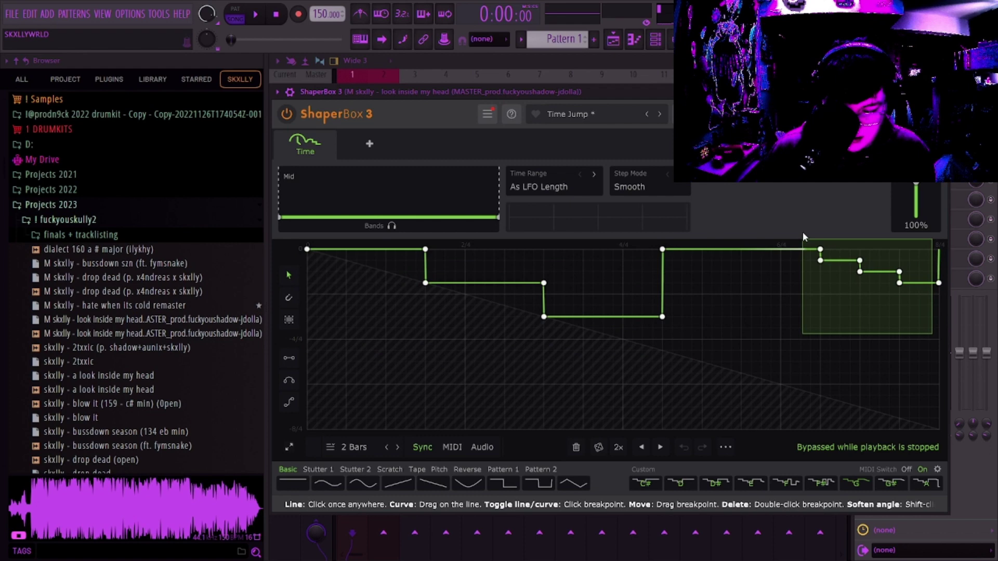
{"action": "left_click", "coordinate": [886, 363]}
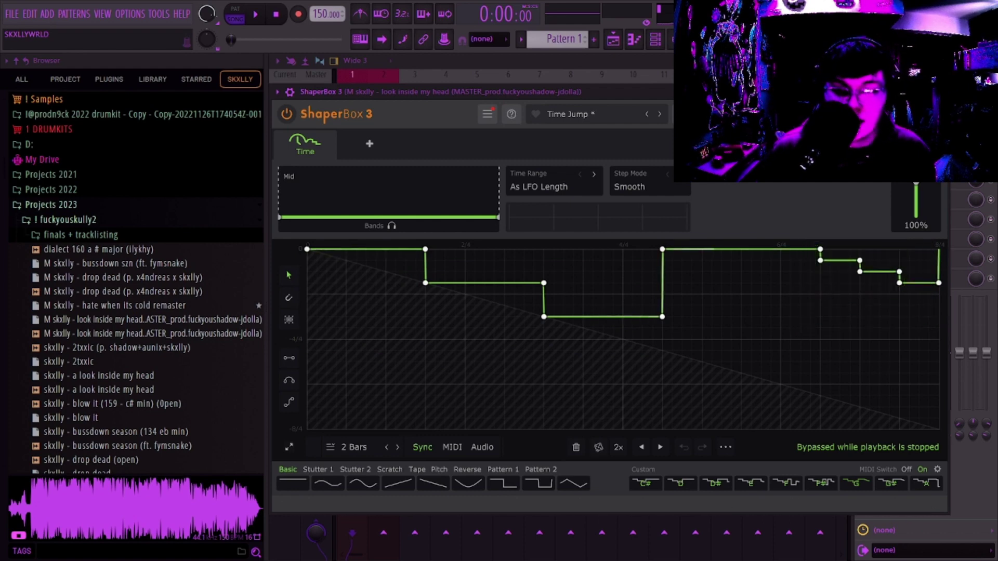
- Play through the arrangement, open the vocal clip's channel settings, and show the Mixer
{"action": "key", "text": "F5"}
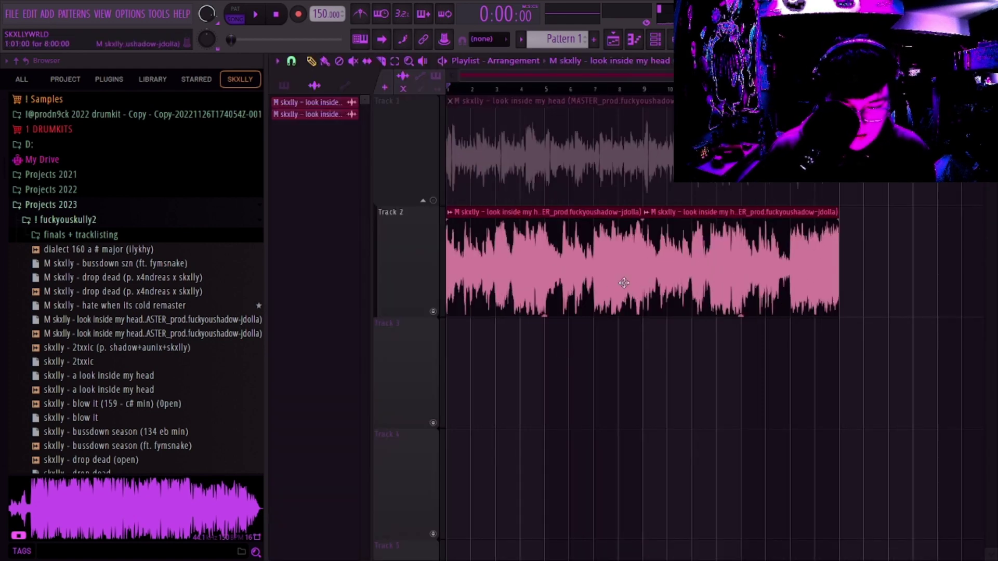
{"action": "scroll", "coordinate": [653, 340], "scroll_direction": "up", "scroll_amount": 2}
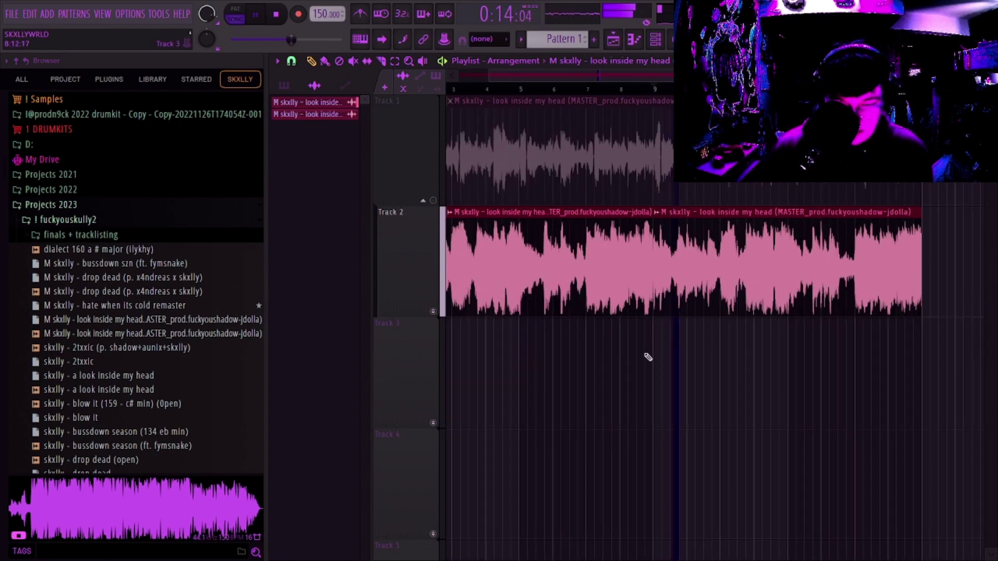
{"action": "scroll", "coordinate": [647, 358], "scroll_direction": "down", "scroll_amount": 2}
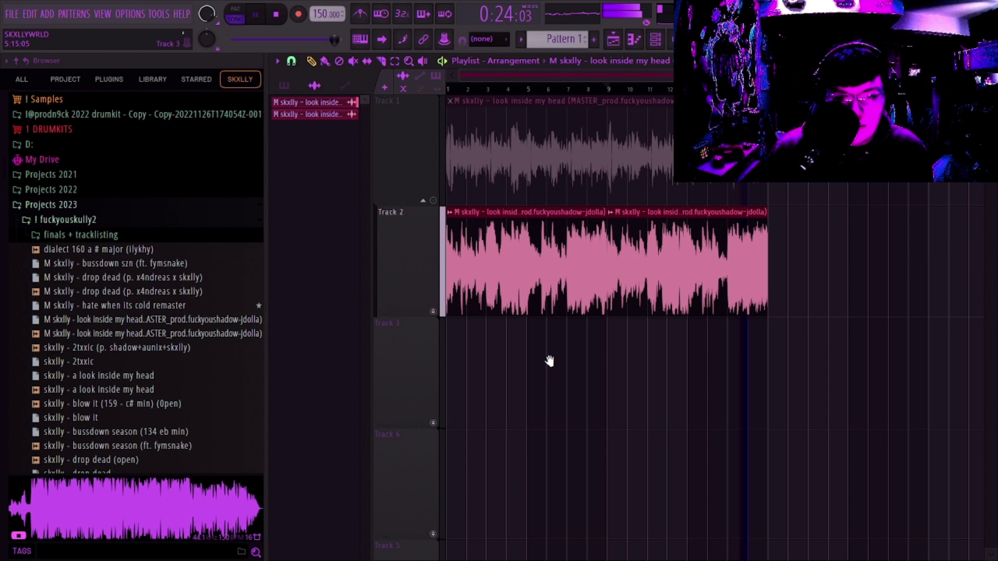
{"action": "key", "text": "space"}
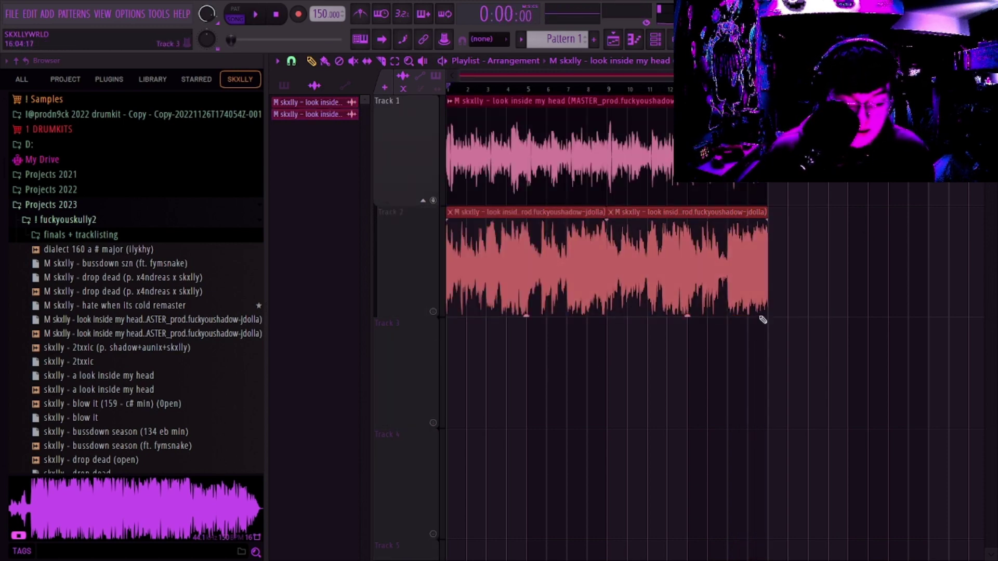
{"action": "double_click", "coordinate": [764, 241]}
{"action": "key", "text": "F9"}
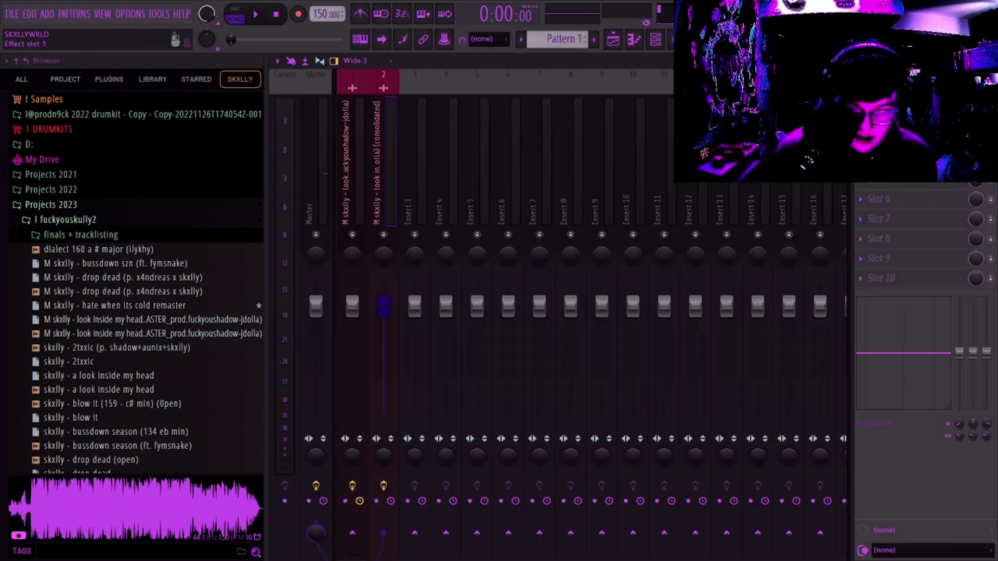
- Load Portal's PHASER preset on insert 2 and audition it alongside the Effectrix stutter
{"action": "left_click", "coordinate": [741, 269]}
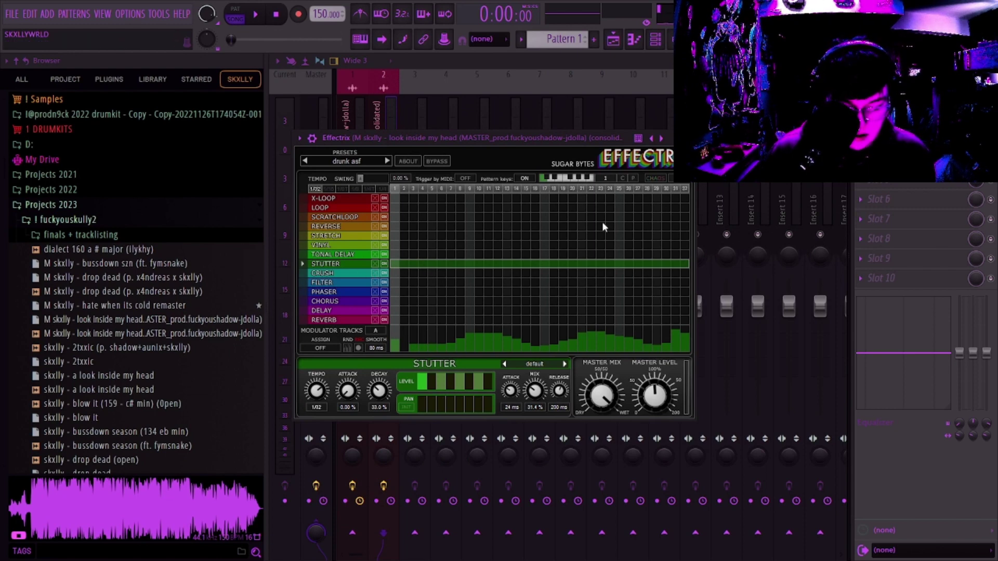
{"action": "key", "text": "Escape"}
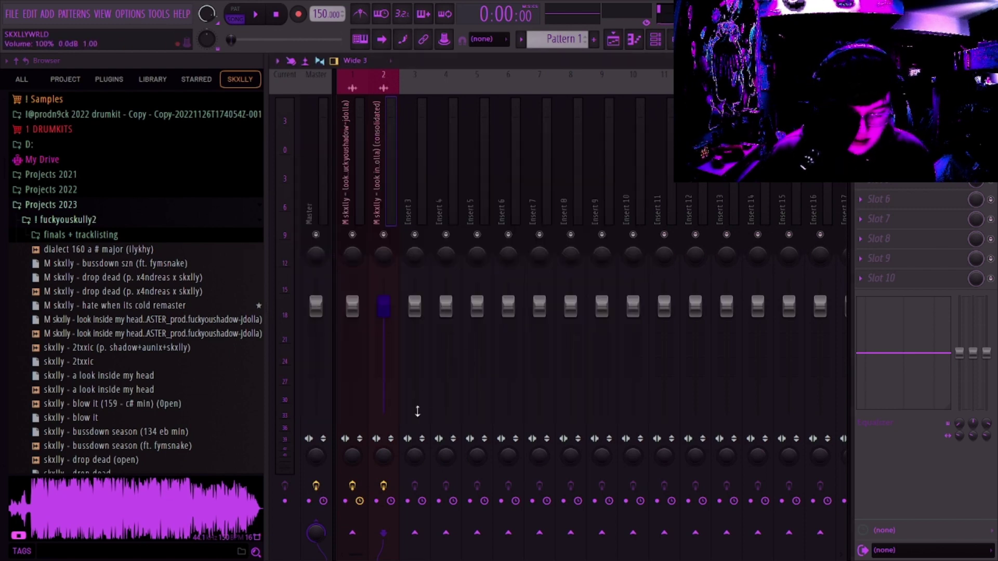
{"action": "key", "text": "space"}
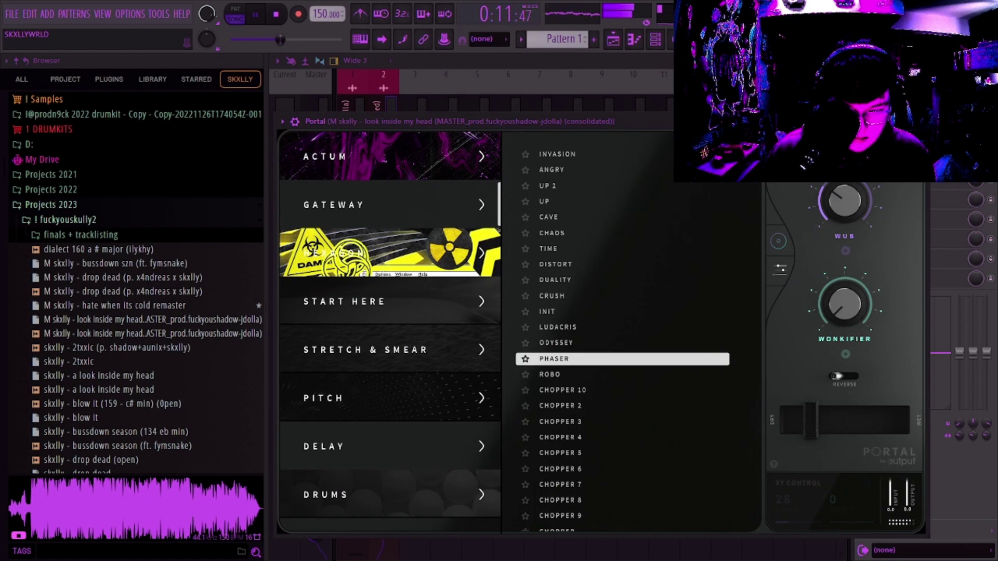
{"action": "left_click", "coordinate": [553, 359]}
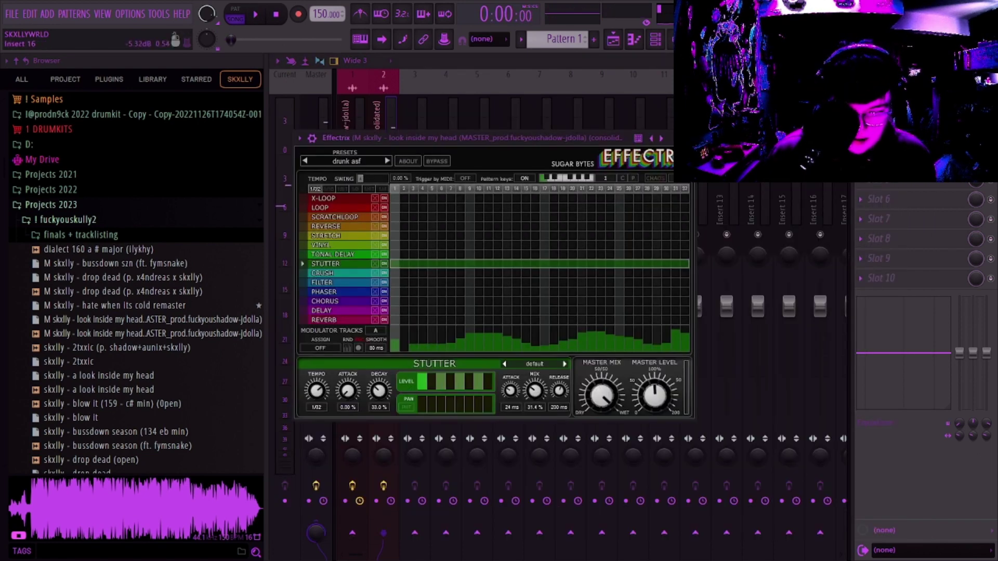
{"action": "key", "text": "space"}
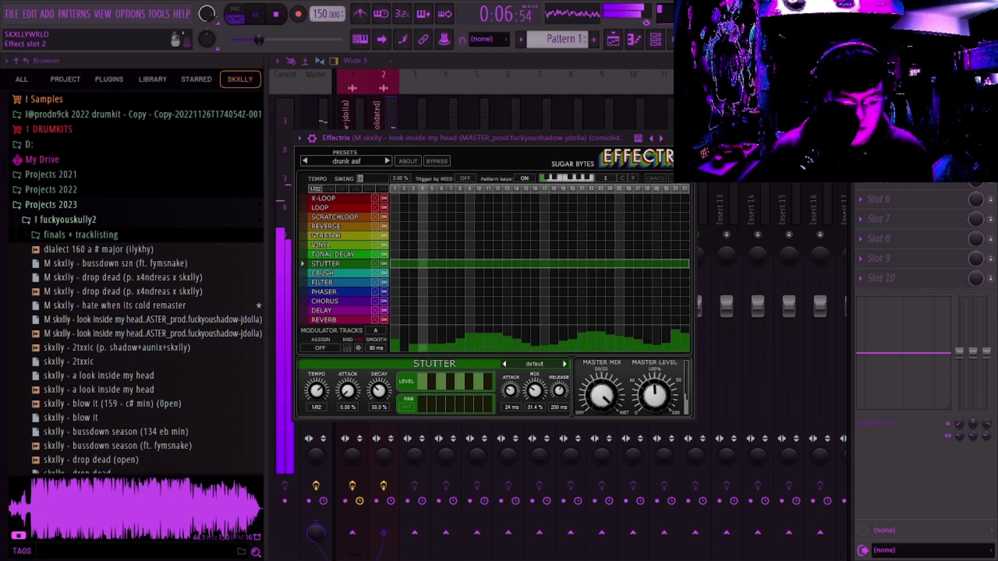
{"action": "key", "text": "Escape"}
- Go back to the Playlist, stop playback, and open the vocal clip's settings
{"action": "left_click", "coordinate": [634, 40]}
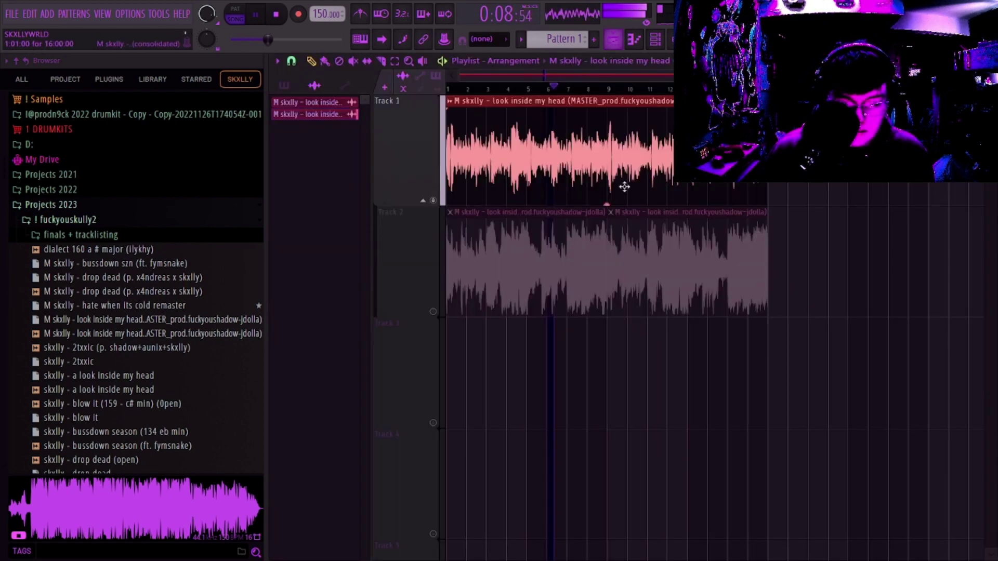
{"action": "scroll", "coordinate": [683, 345], "scroll_direction": "down", "scroll_amount": 2}
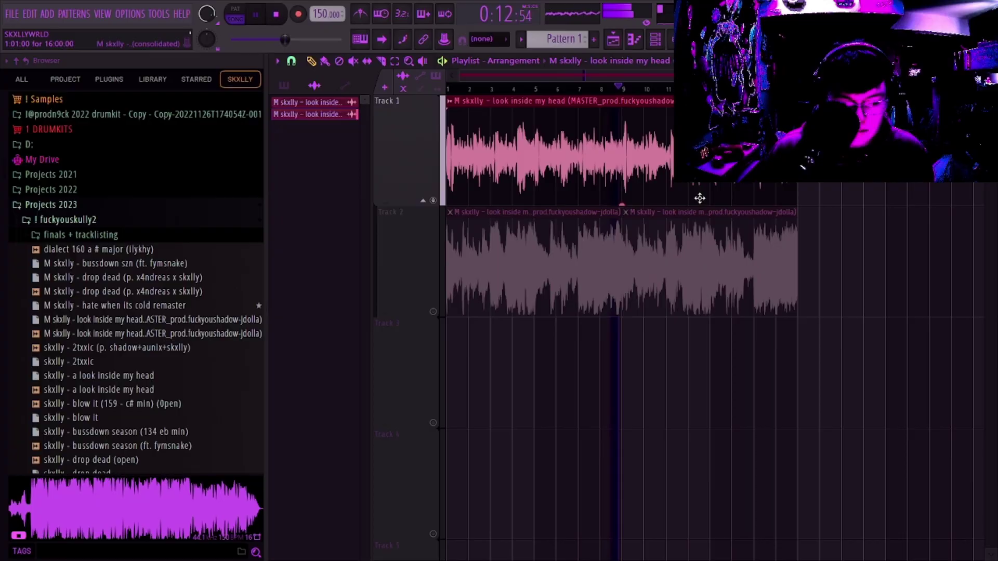
{"action": "key", "text": "space"}
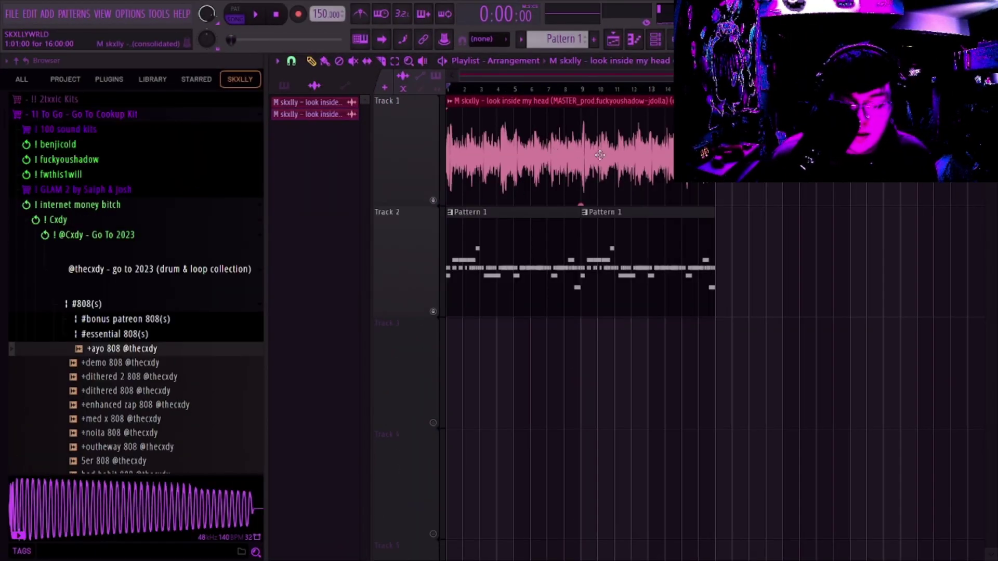
{"action": "double_click", "coordinate": [599, 154]}
- Open the 808 melody in the Piano Roll, play it, then show the Channel Rack
{"action": "key", "text": "Escape"}
{"action": "double_click", "coordinate": [547, 269]}
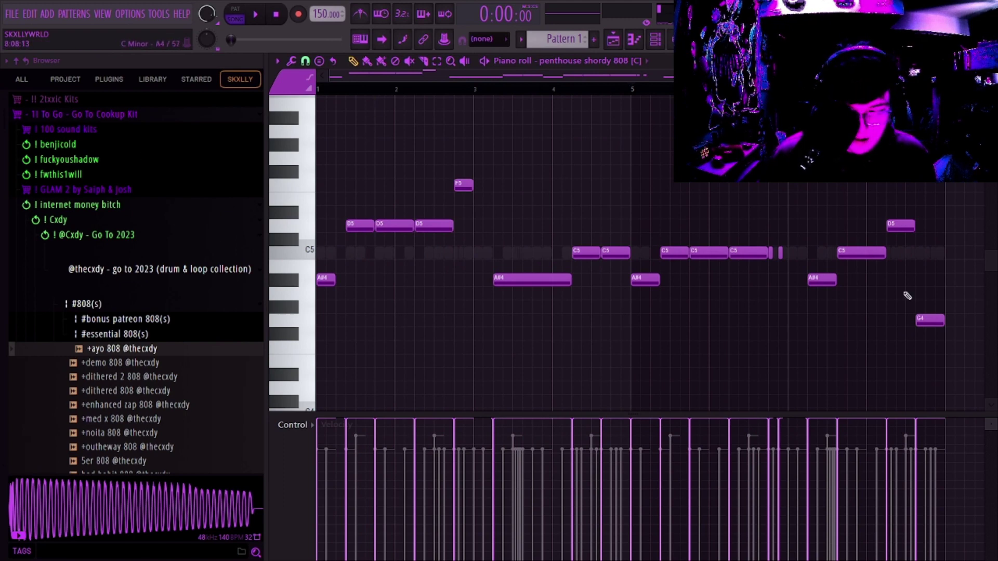
{"action": "key", "text": "space"}
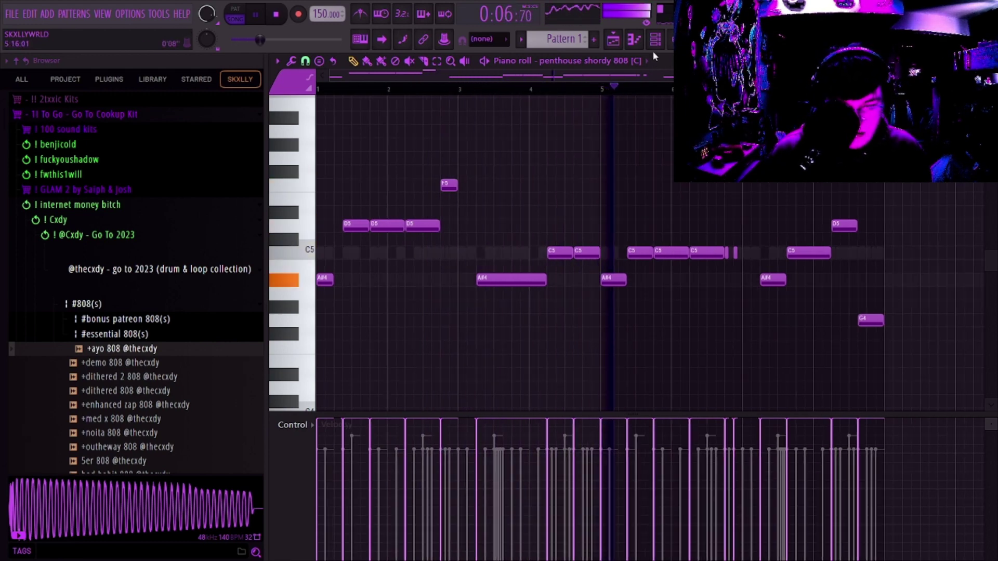
{"action": "key", "text": "F6"}
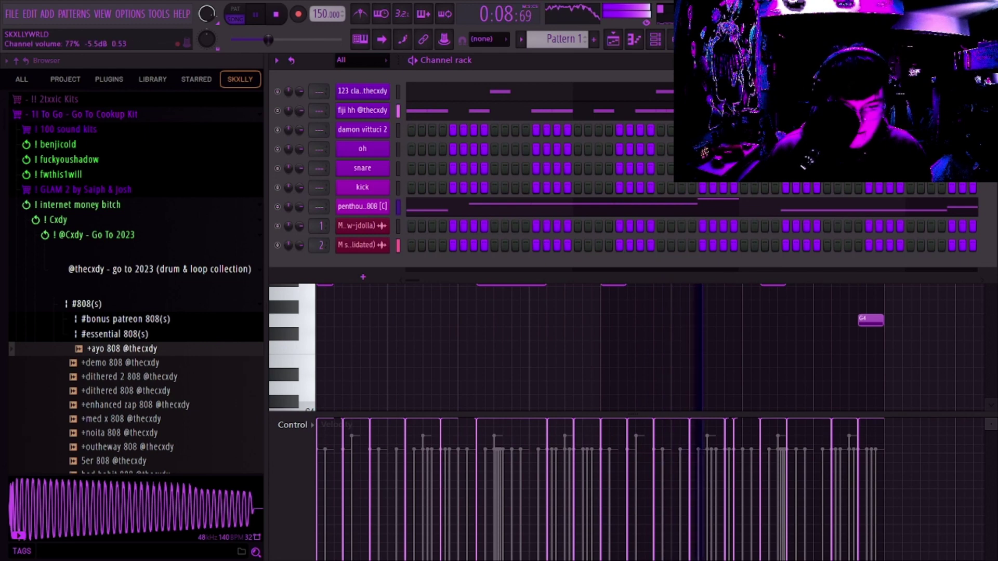
- Collapse #808(s), preview the bama open crash from #open hat(s), and replay the 808 melody
{"action": "left_click", "coordinate": [87, 304]}
{"action": "left_click", "coordinate": [96, 349]}
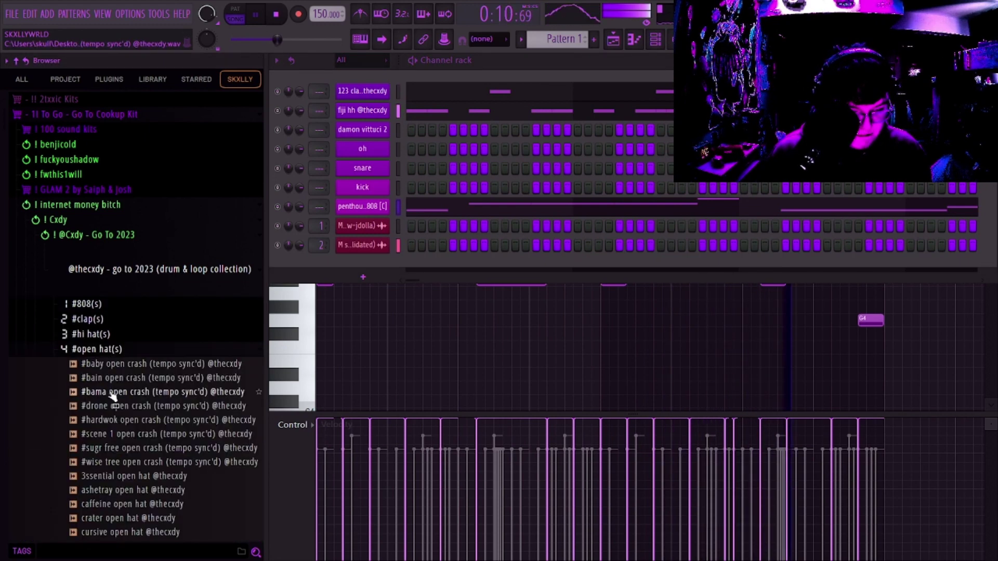
{"action": "left_click", "coordinate": [134, 392]}
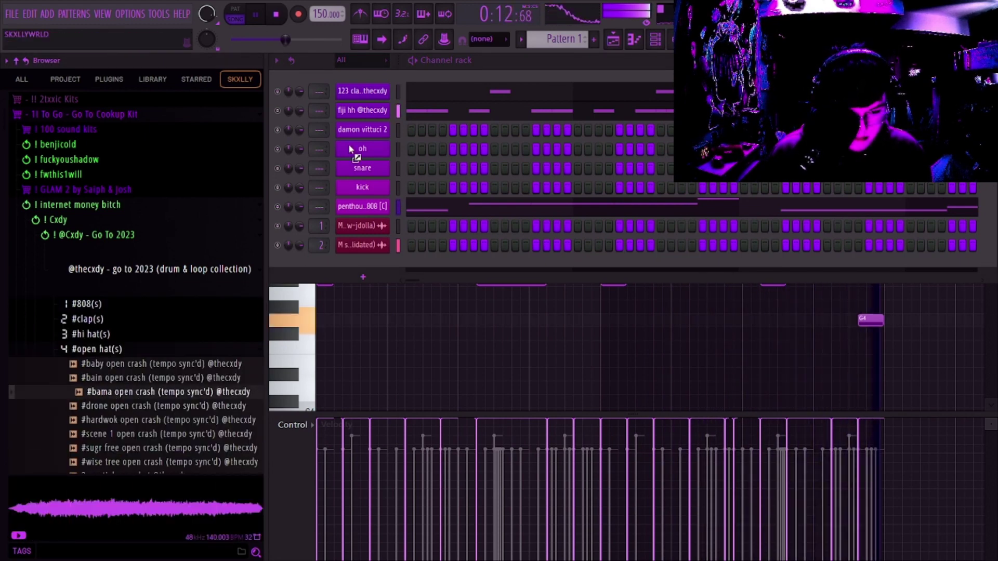
{"action": "key", "text": "space"}
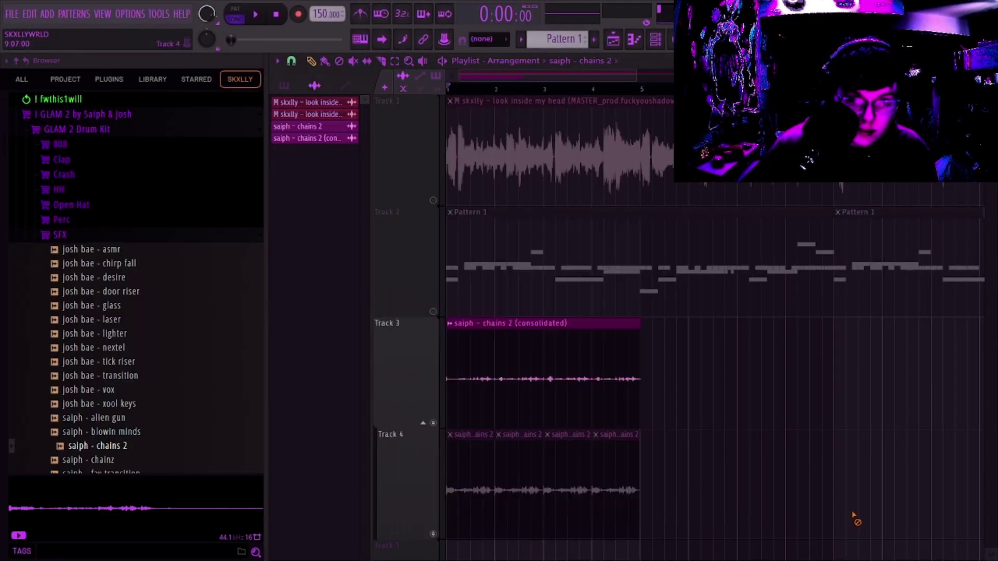
- Delete the chopped chains 2 clip on Track 4 and select all Track 3 clips
{"action": "left_click", "coordinate": [633, 39]}
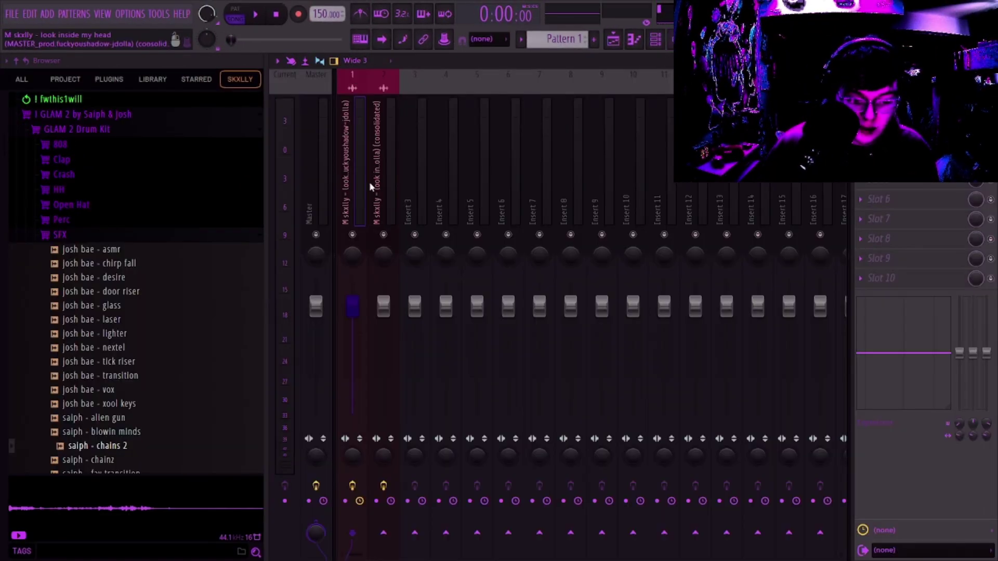
{"action": "left_click", "coordinate": [666, 45]}
{"action": "scroll", "coordinate": [565, 353], "scroll_direction": "down", "scroll_amount": 3}
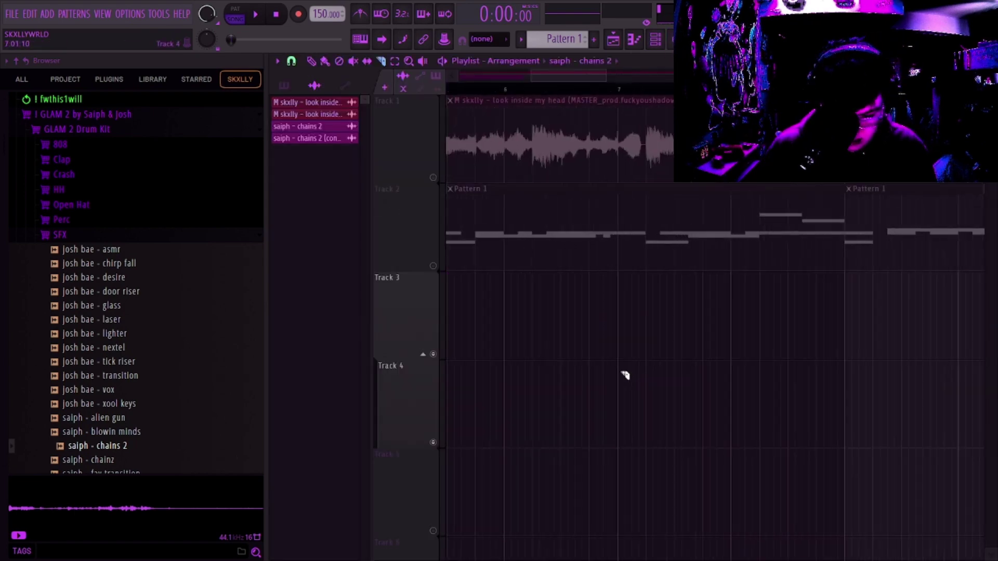
{"action": "right_click", "coordinate": [493, 405]}
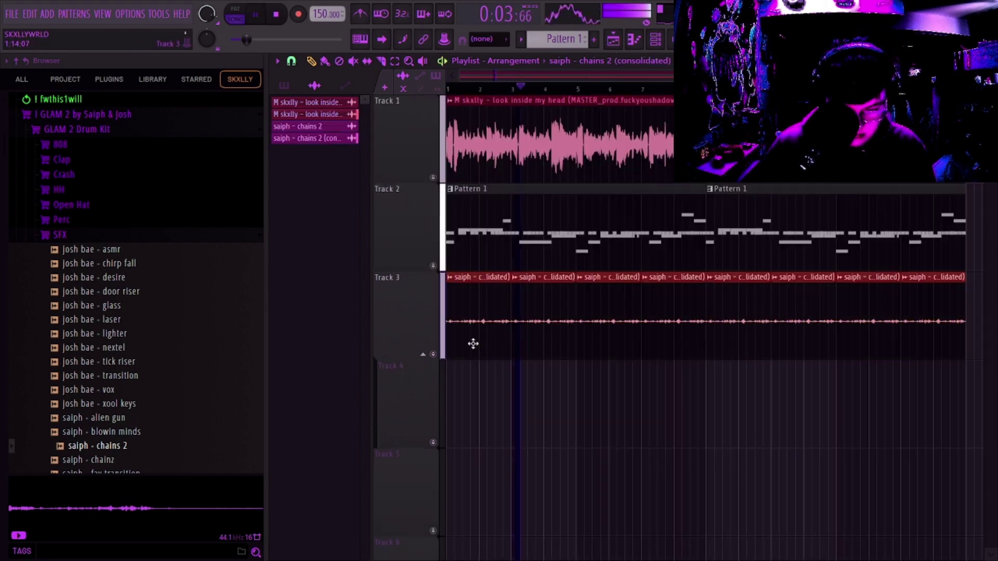
{"action": "scroll", "coordinate": [473, 344], "scroll_direction": "up", "scroll_amount": 4}
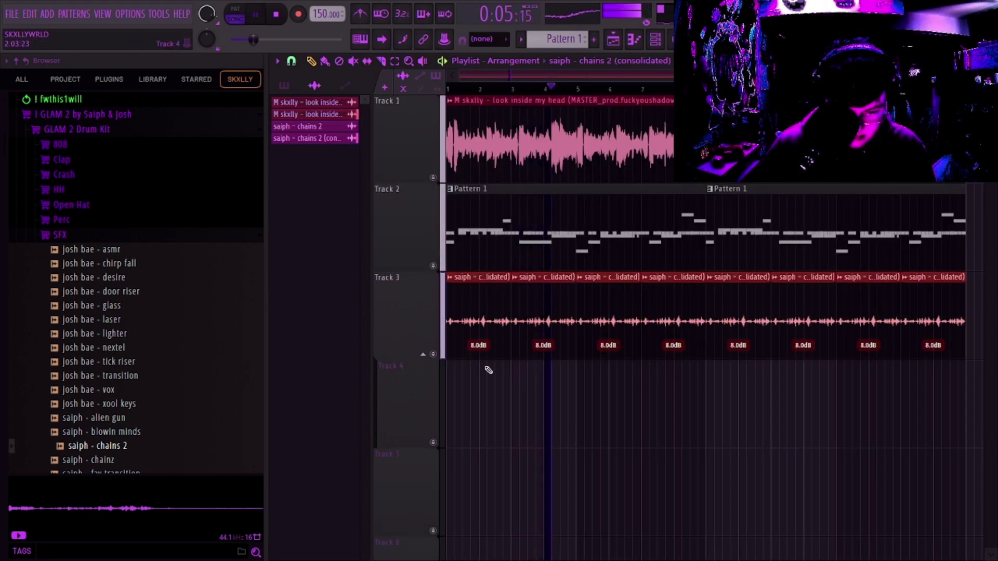
{"action": "left_click", "coordinate": [562, 324]}
- Route chains 2 to a free insert, raise its high-pass cutoff and lower its low-pass
{"action": "key", "text": "F9"}
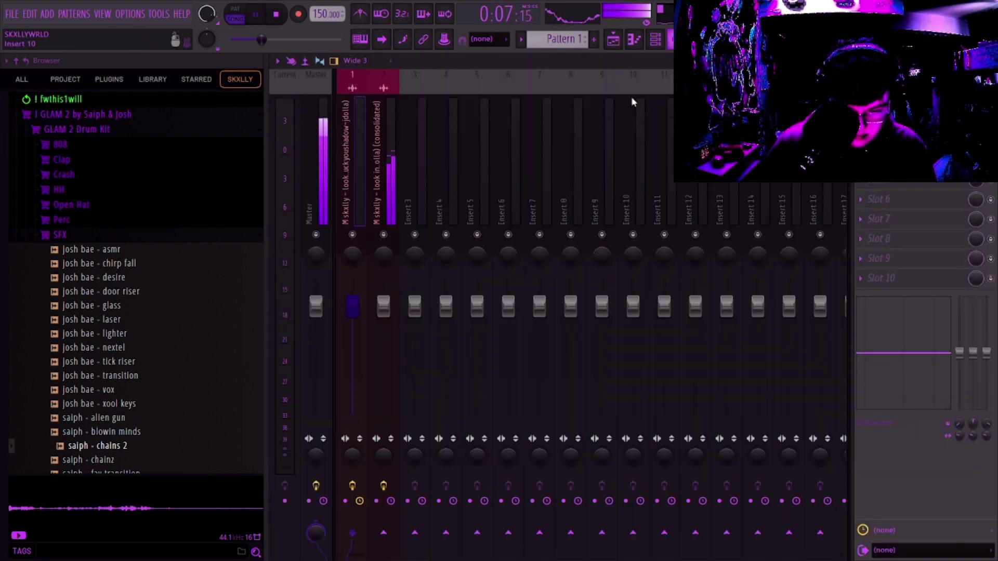
{"action": "key", "text": "ctrl+l"}
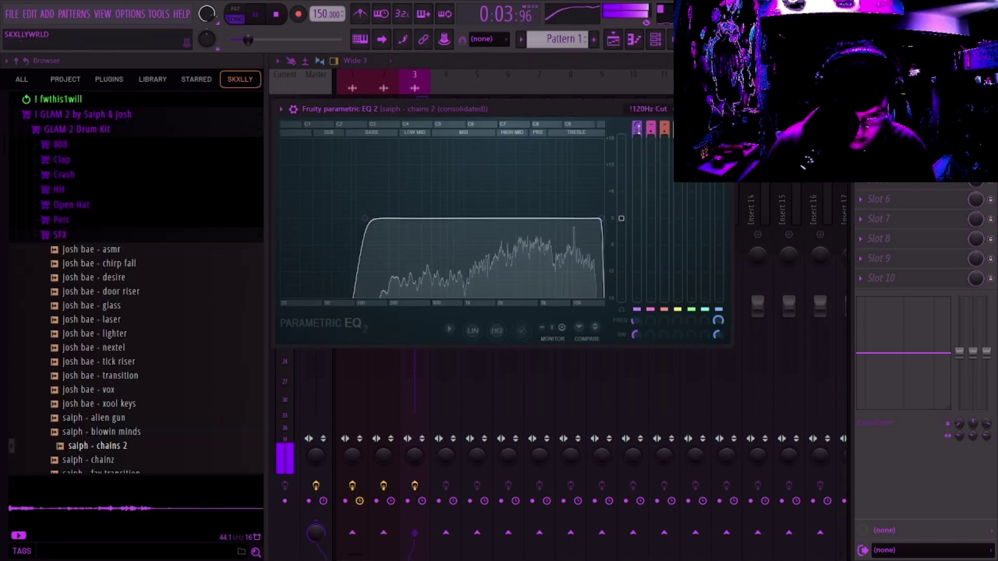
{"action": "left_click_drag", "start_coordinate": [365, 220], "coordinate": [384, 218]}
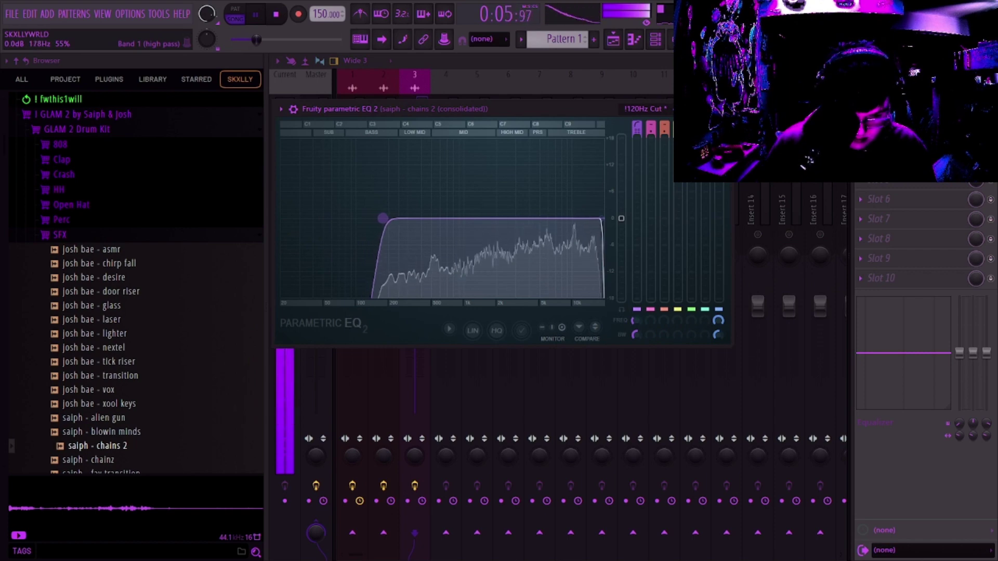
{"action": "left_click_drag", "start_coordinate": [601, 219], "coordinate": [591, 220]}
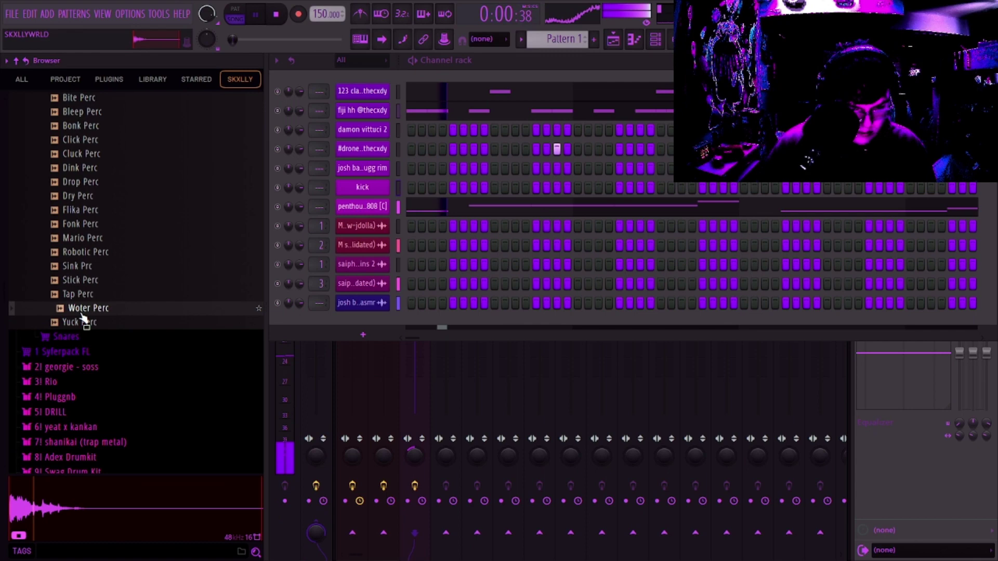
- Replace the damon vittuci 2 percussion channel with Woter Perc.wav and open its channel settings
{"action": "left_click_drag", "start_coordinate": [367, 152], "coordinate": [367, 150]}
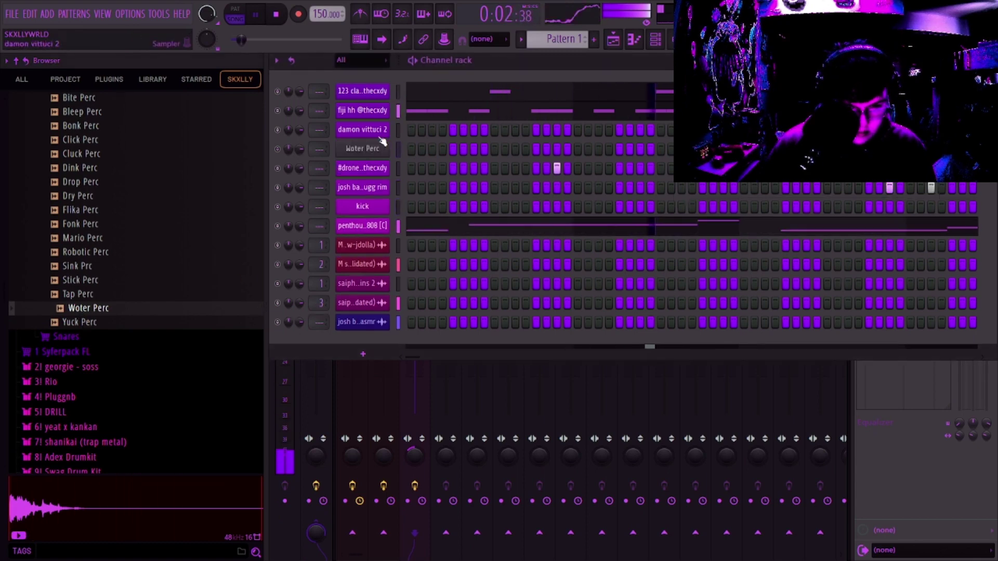
{"action": "key", "text": "ctrl+z"}
{"action": "left_click_drag", "start_coordinate": [88, 309], "coordinate": [404, 149]}
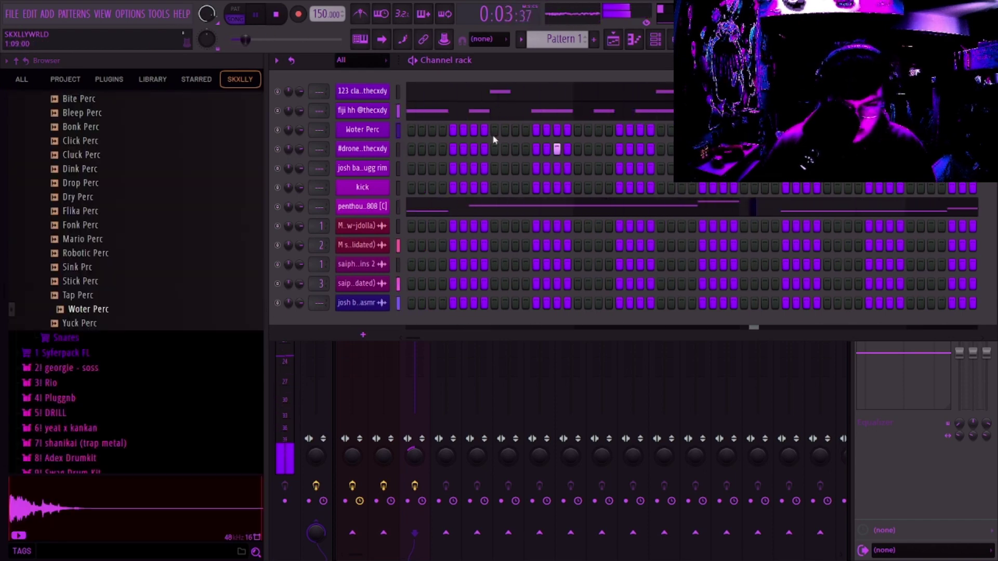
{"action": "left_click", "coordinate": [362, 129]}
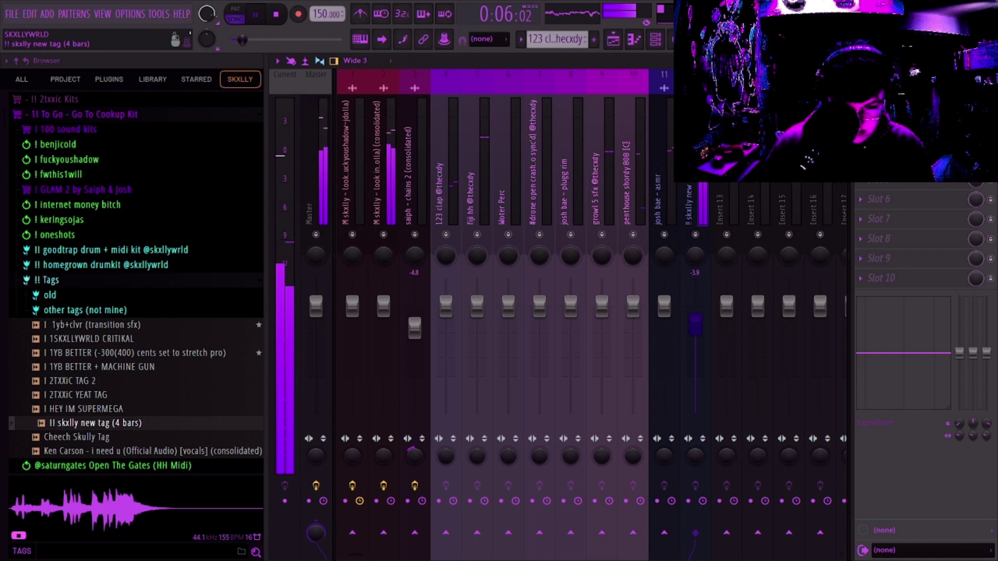
- Check the playlist, then return to the mixer to set the fiji hh hi-hat to about -2.4 dB
{"action": "key", "text": "F5"}
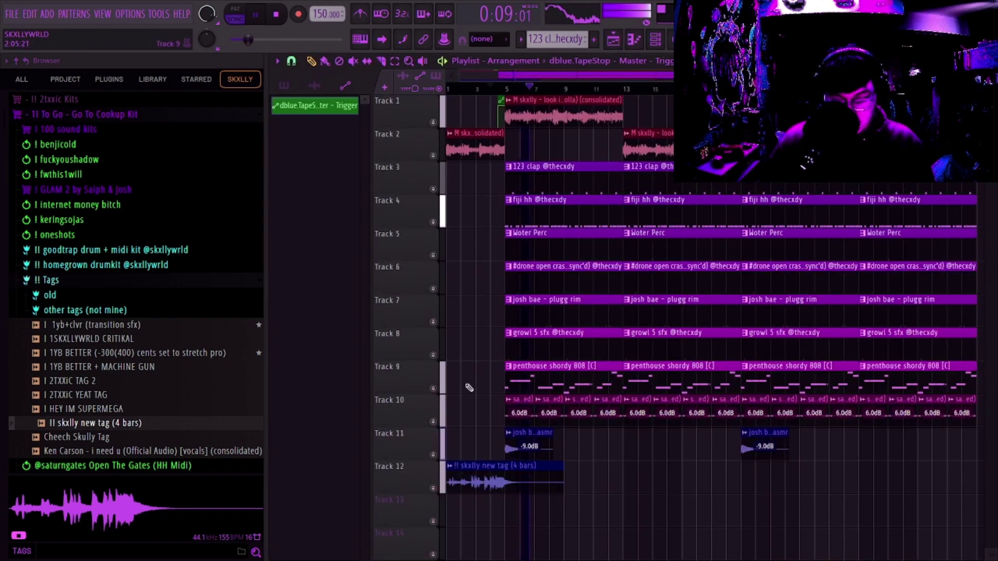
{"action": "scroll", "coordinate": [584, 297], "scroll_direction": "up", "scroll_amount": 4}
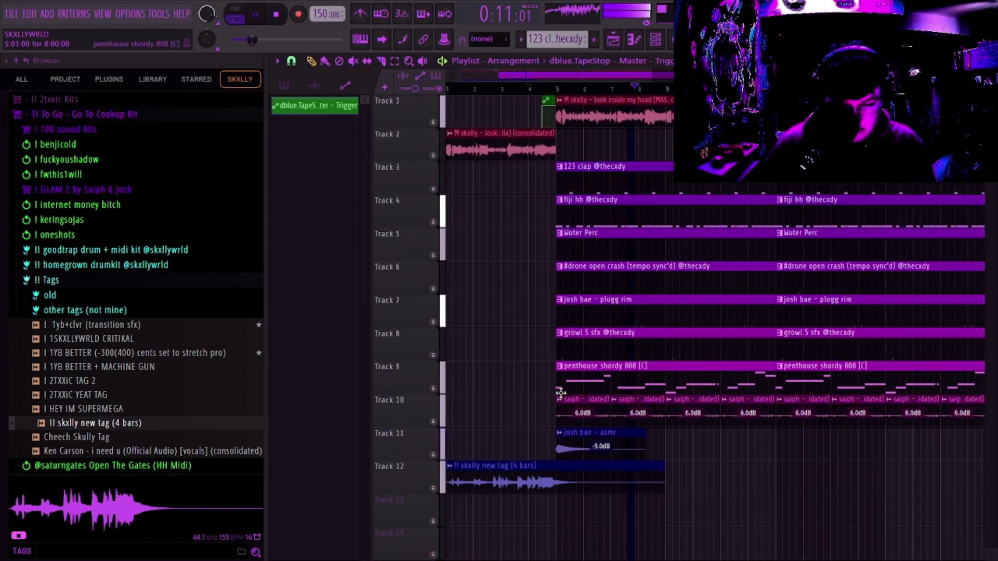
{"action": "key", "text": "F9"}
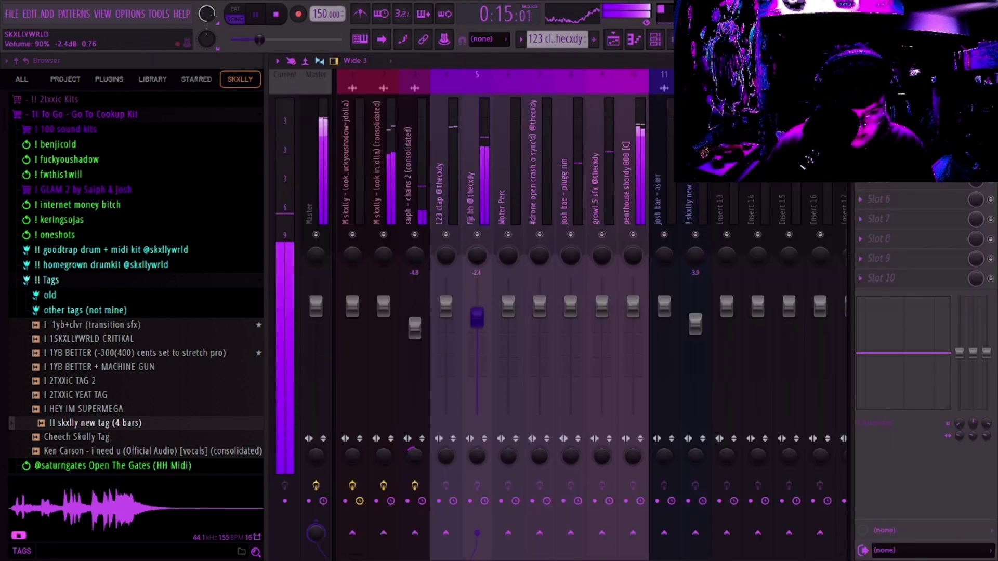
- Select the vocal, 808 and drum mixer tracks, lower Clap - WrapUp to about -7.8 dB, and stop playback
{"action": "left_click", "coordinate": [384, 308]}
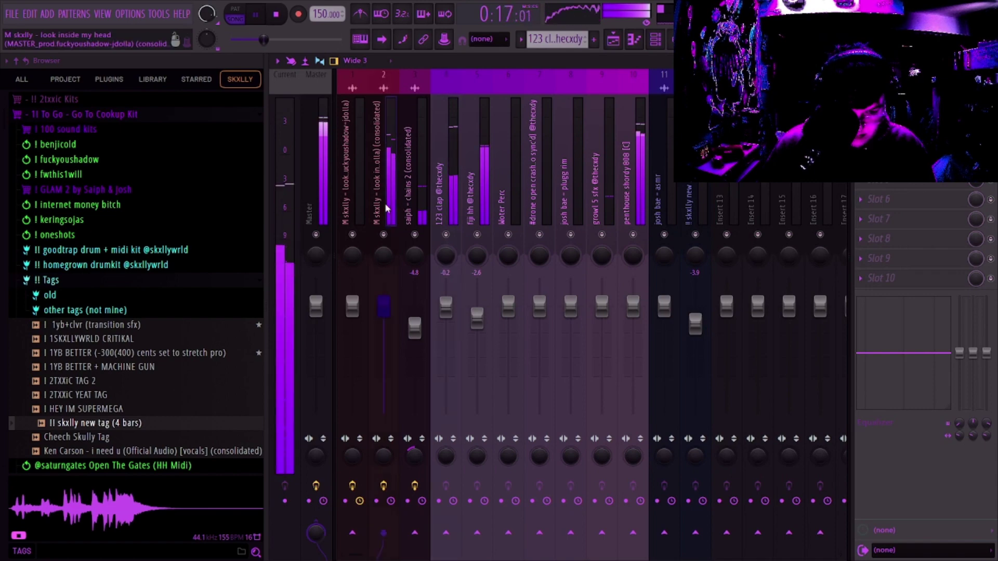
{"action": "left_click", "coordinate": [633, 309]}
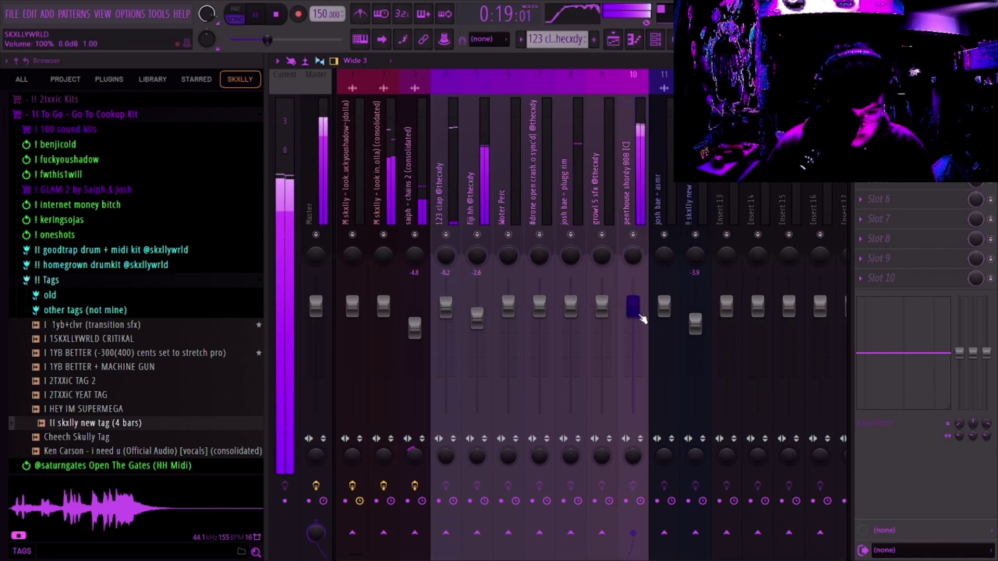
{"action": "left_click", "coordinate": [601, 308]}
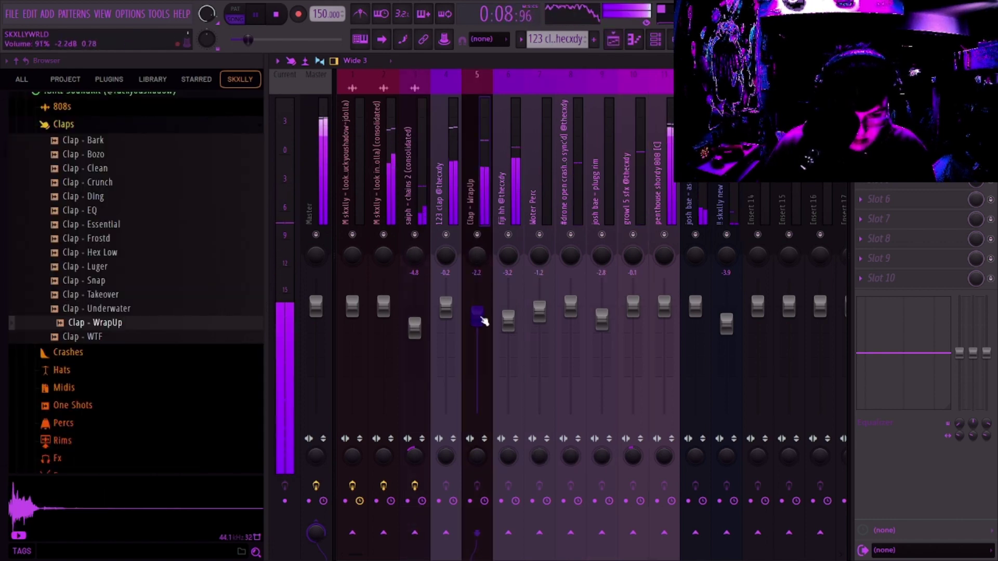
{"action": "left_click_drag", "start_coordinate": [479, 316], "coordinate": [483, 338]}
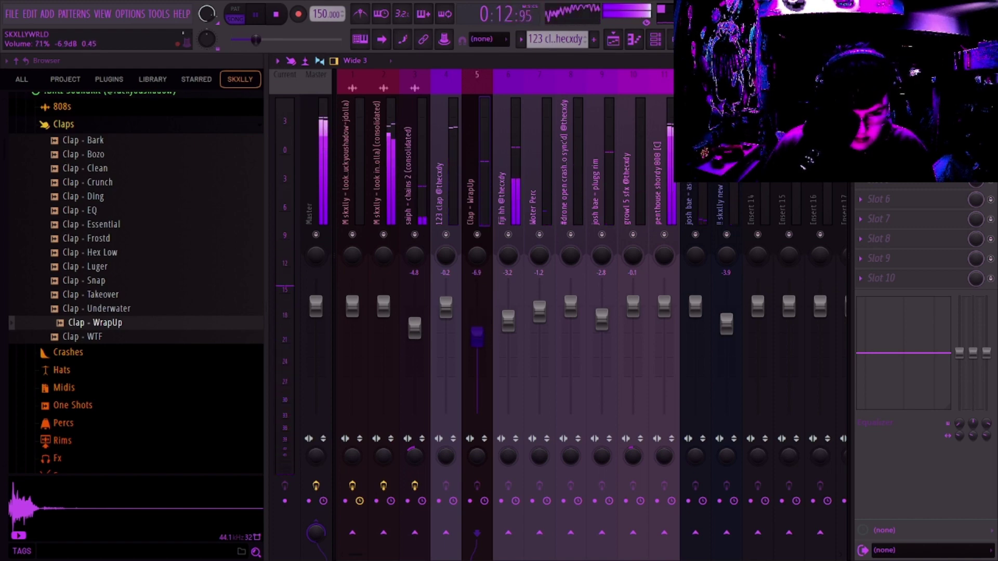
{"action": "key", "text": "space"}
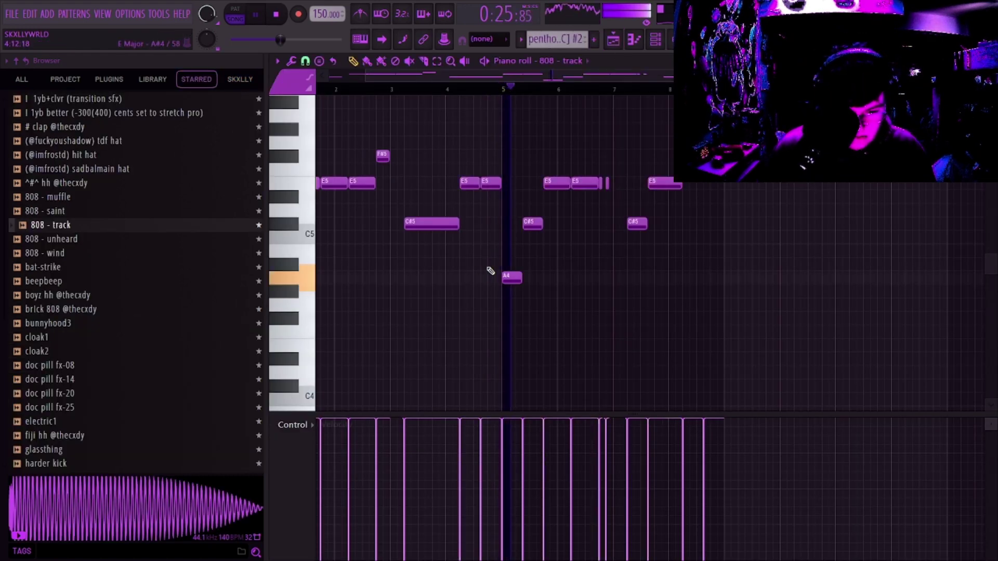
{"action": "scroll", "coordinate": [486, 287], "scroll_direction": "up", "scroll_amount": 2}
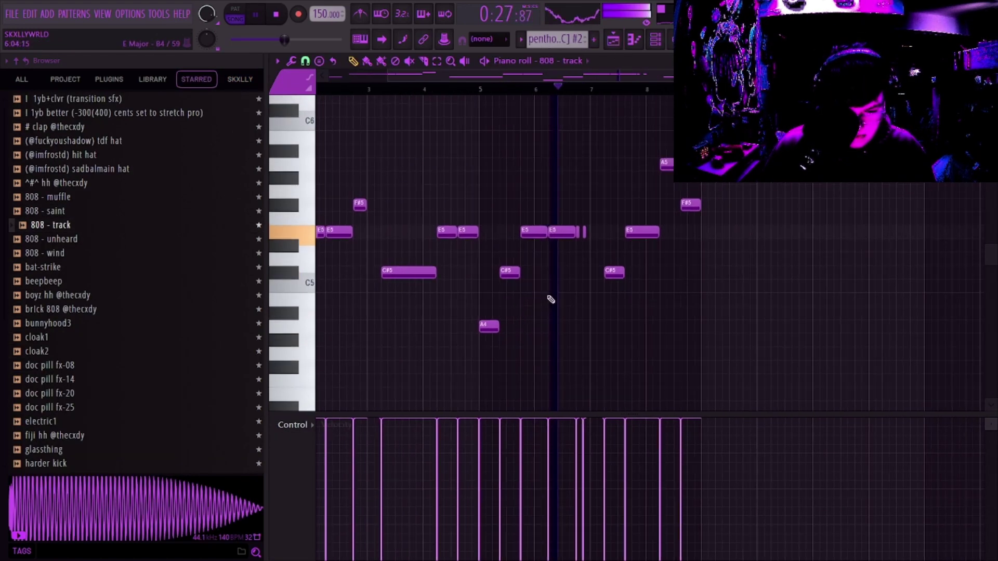
{"action": "scroll", "coordinate": [593, 304], "scroll_direction": "up", "scroll_amount": 2}
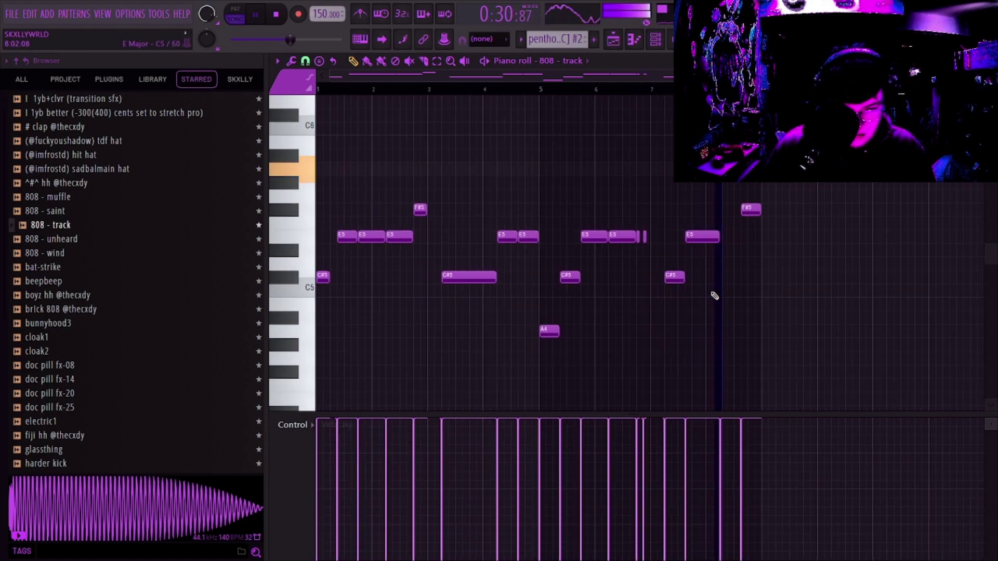
{"action": "scroll", "coordinate": [638, 290], "scroll_direction": "up", "scroll_amount": 2}
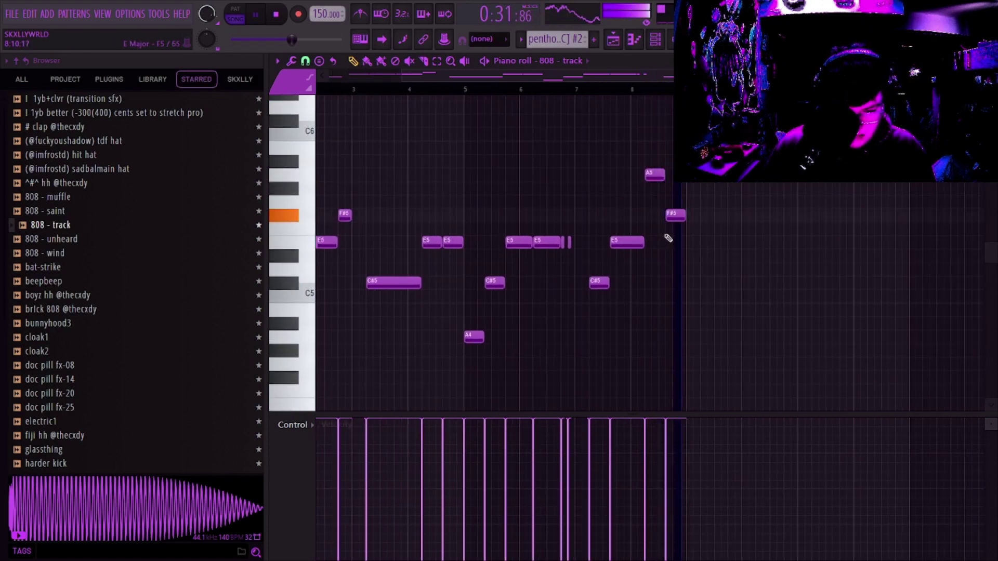
- Lower the last 808 note of pattern #2 from F#5 to F5
{"action": "left_click_drag", "start_coordinate": [674, 217], "coordinate": [673, 230]}
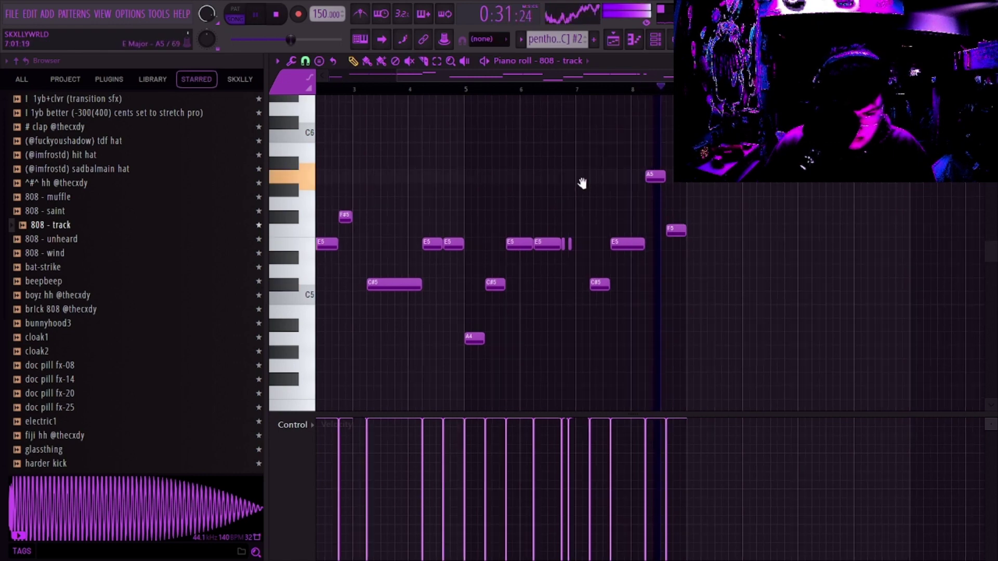
{"action": "scroll", "coordinate": [515, 234], "scroll_direction": "up", "scroll_amount": 2}
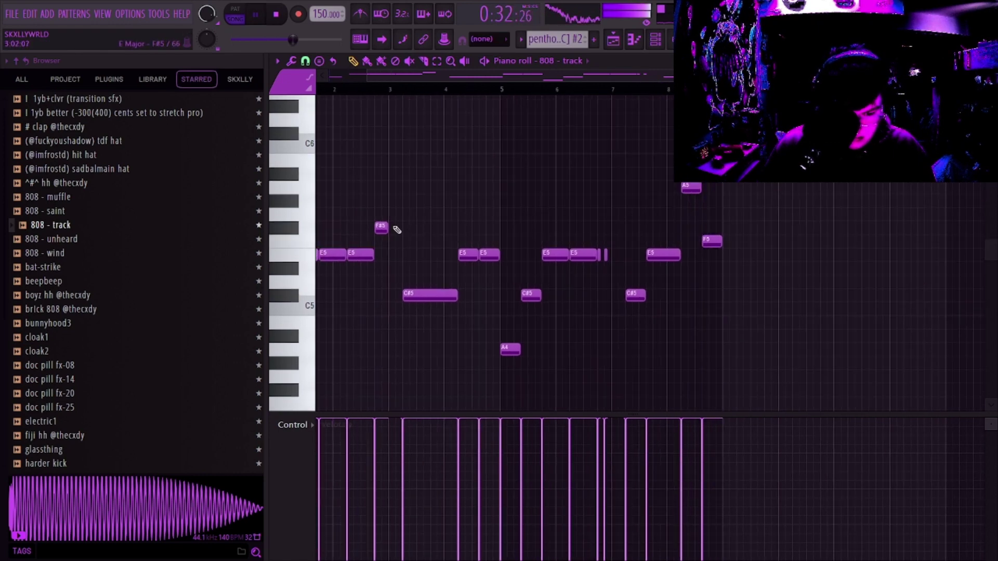
{"action": "scroll", "coordinate": [460, 189], "scroll_direction": "up", "scroll_amount": 1}
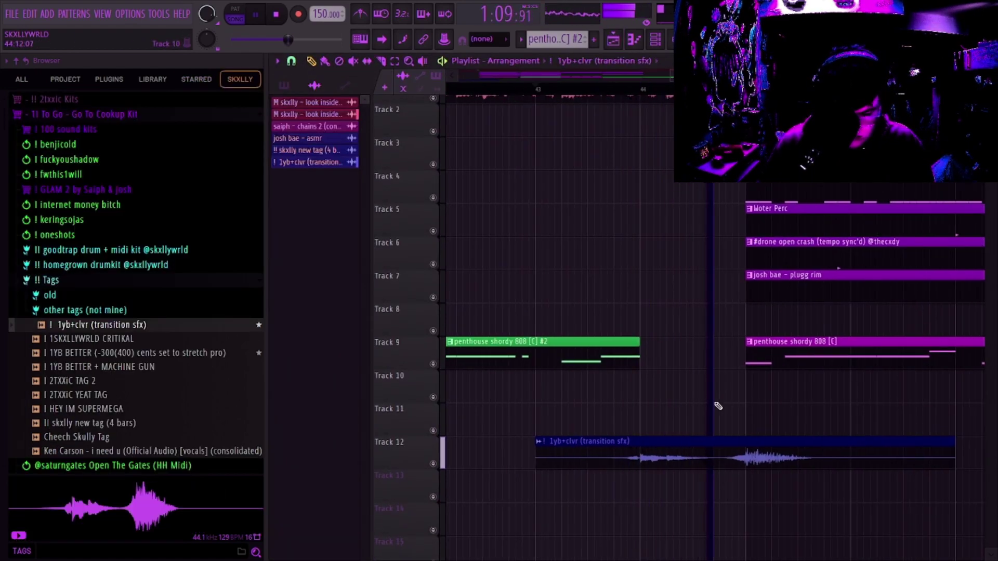
{"action": "scroll", "coordinate": [713, 390], "scroll_direction": "up", "scroll_amount": 2}
{"action": "scroll", "coordinate": [710, 406], "scroll_direction": "down", "scroll_amount": 3}
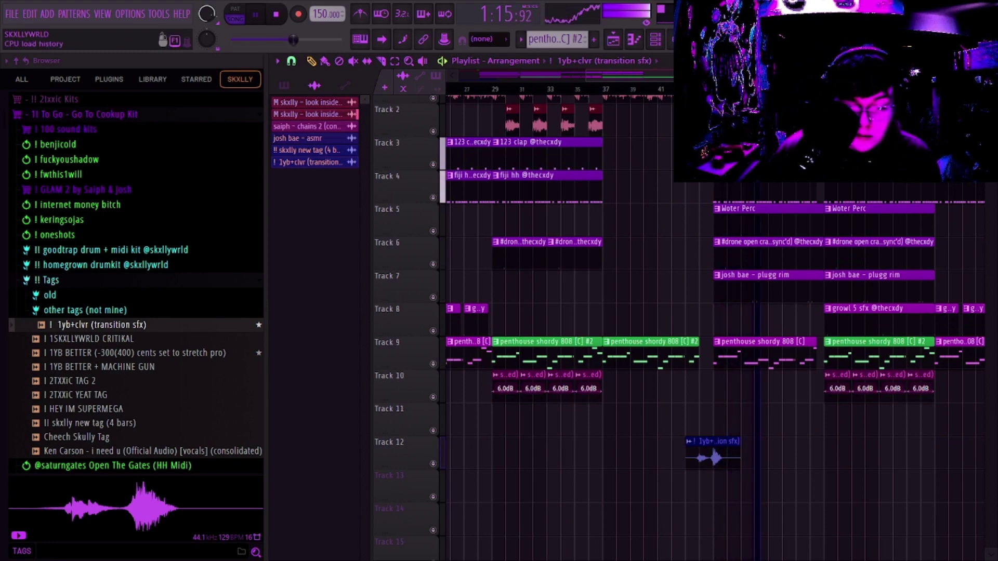
- Start pulling the Master fader down toward about -11 dB
{"action": "key", "text": "F9"}
{"action": "left_click_drag", "start_coordinate": [337, 305], "coordinate": [338, 313]}
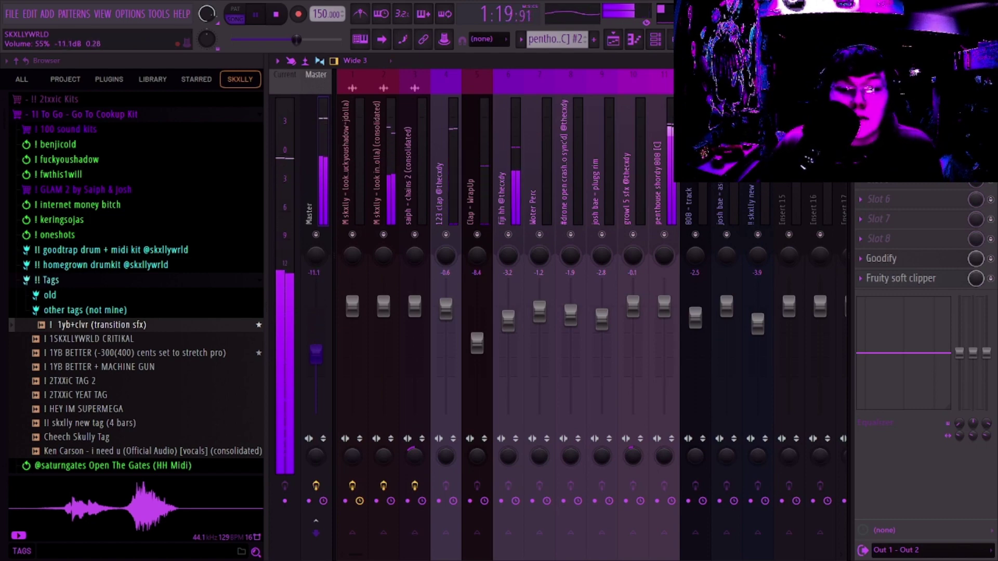
- Lower the Master fader further, toward about -17.3 dB
{"action": "left_click_drag", "start_coordinate": [315, 355], "coordinate": [315, 364]}
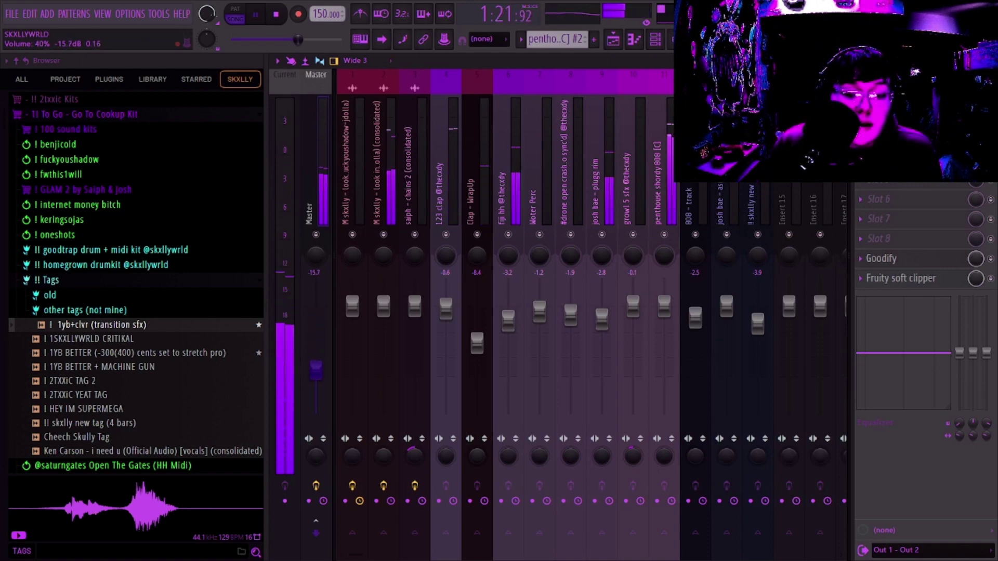